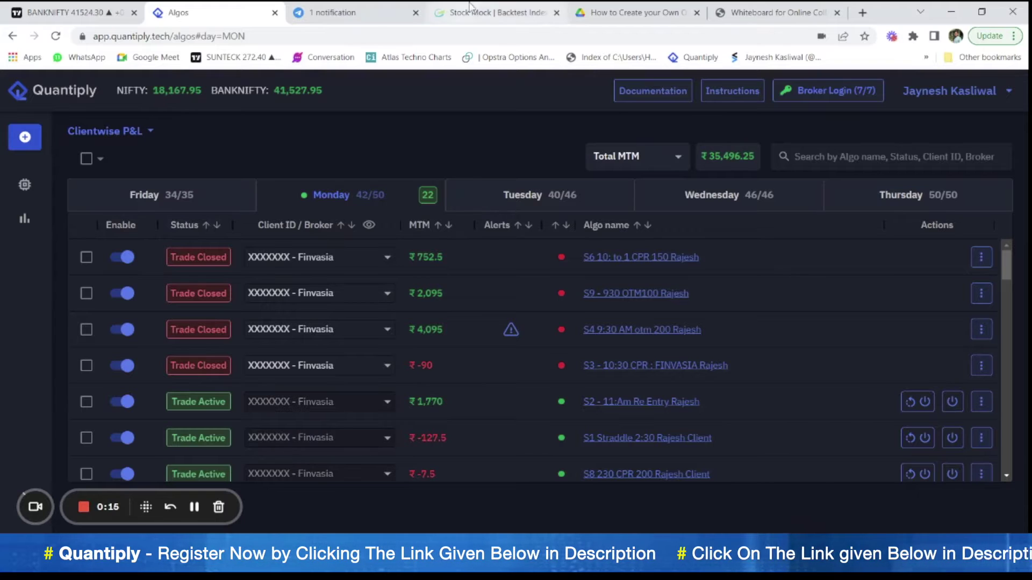
# - Place Stock Mock beside the Quantiply page and open the 100 CPR strategy to review its legs and entry and exit times
pyautogui.moveTo(487, 12); pyautogui.dragTo(349, 14)
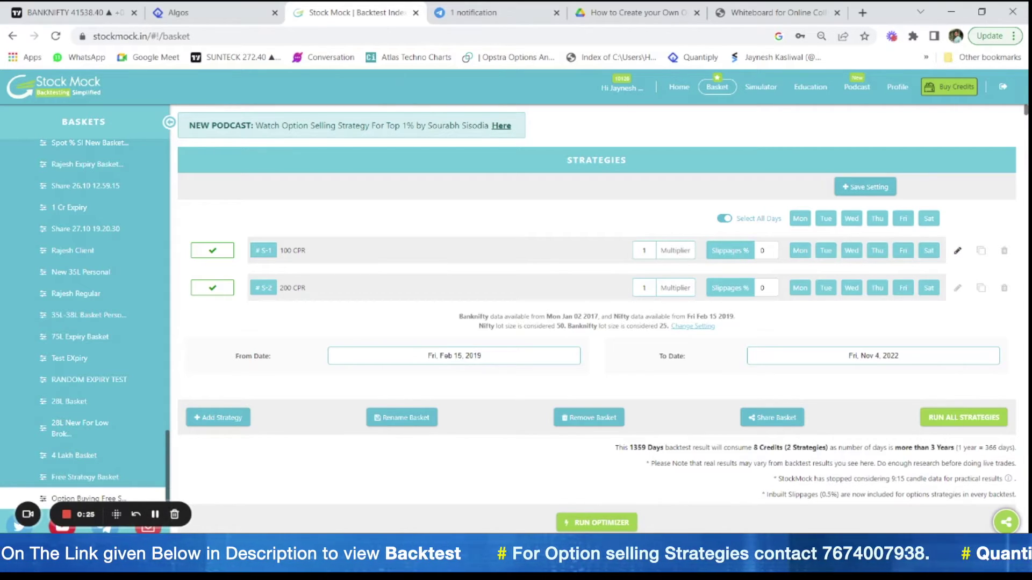
pyautogui.click(220, 13)
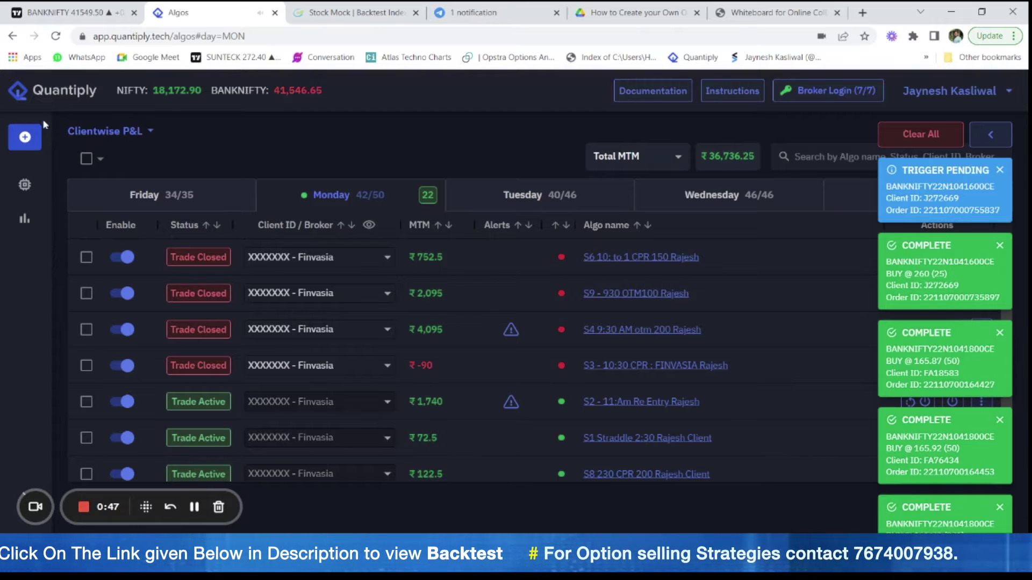
pyautogui.click(350, 15)
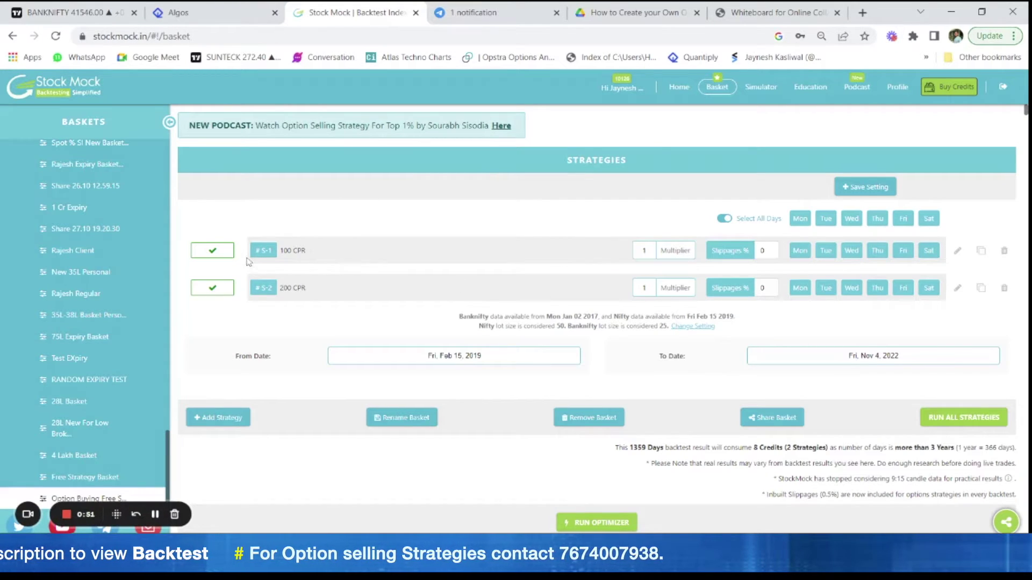
pyautogui.click(957, 251)
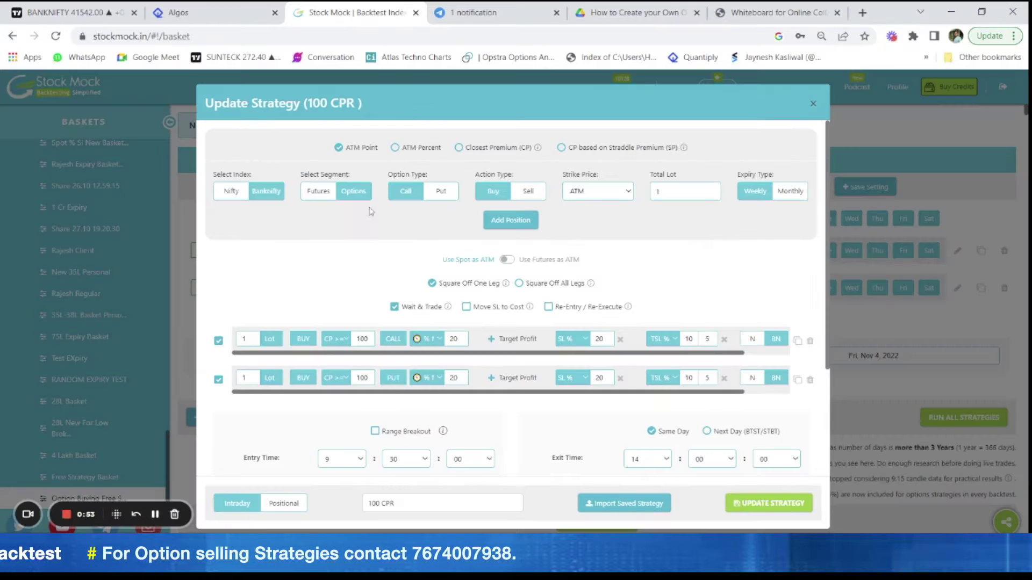
pyautogui.scroll(-1, 393, 326)
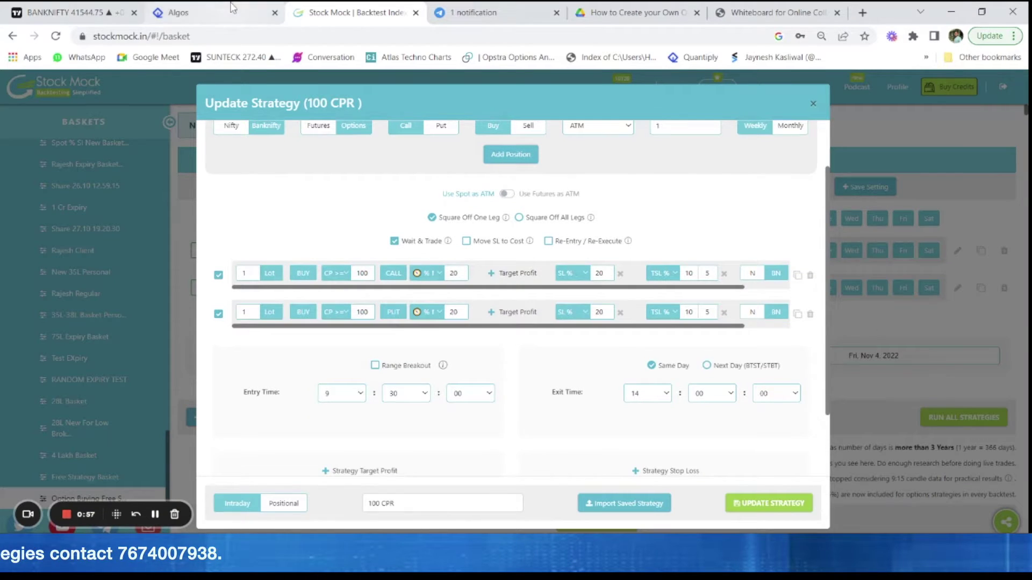
# - Switch to Quantiply and look through the brokers on the broker setup page
pyautogui.click(210, 12)
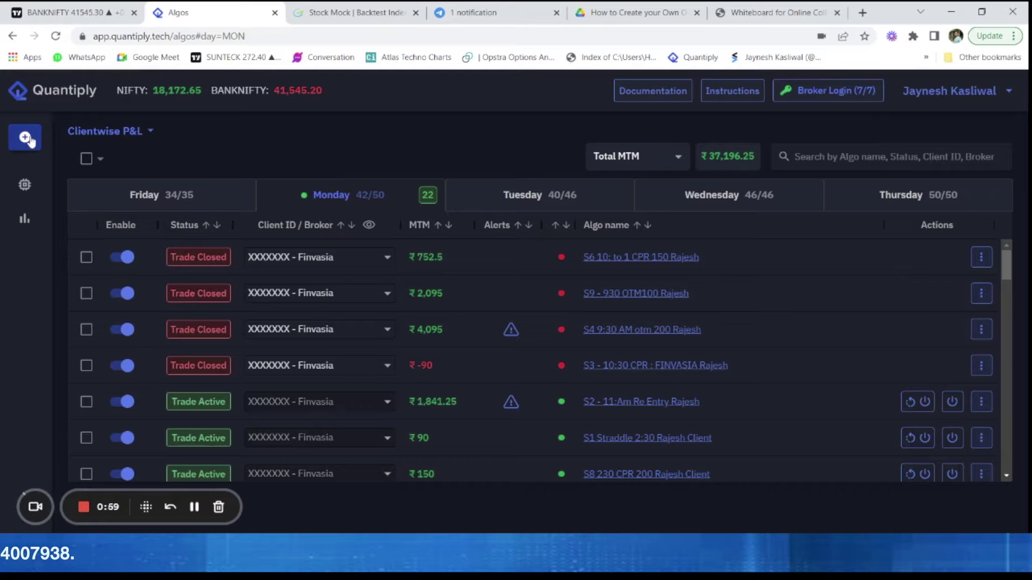
pyautogui.click(972, 95)
pyautogui.click(969, 195)
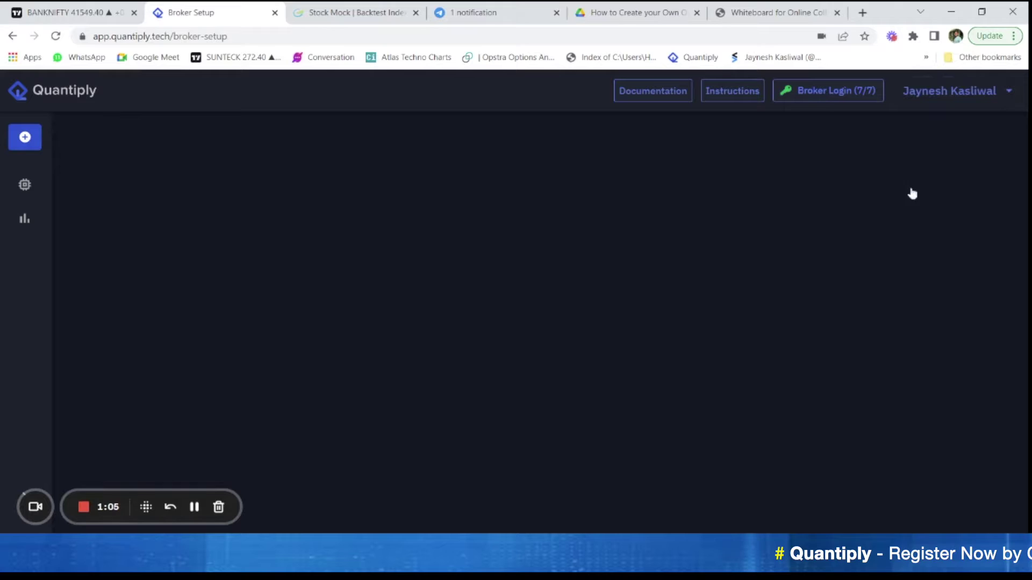
pyautogui.scroll(-3, 753, 257)
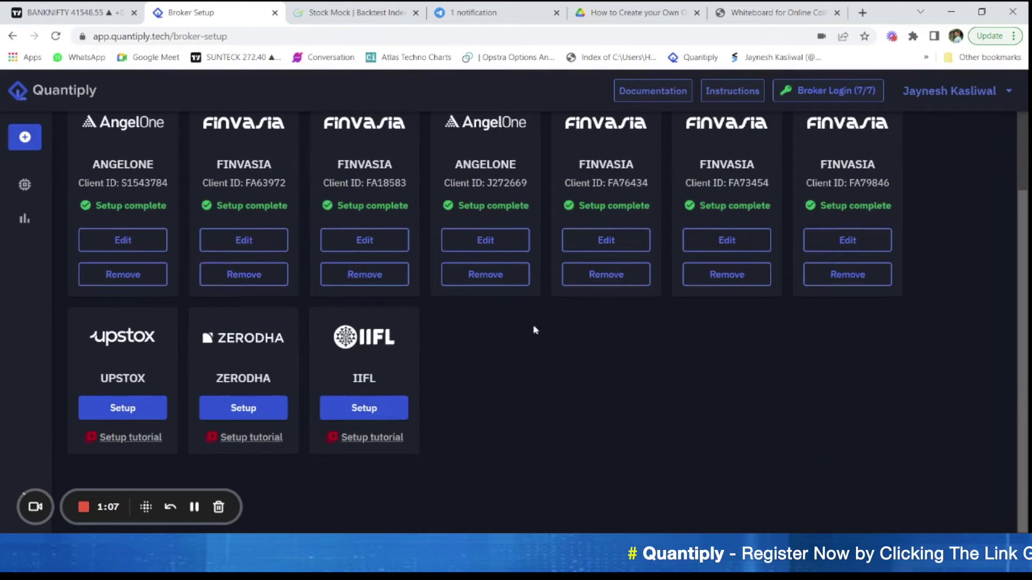
pyautogui.scroll(3, 756, 343)
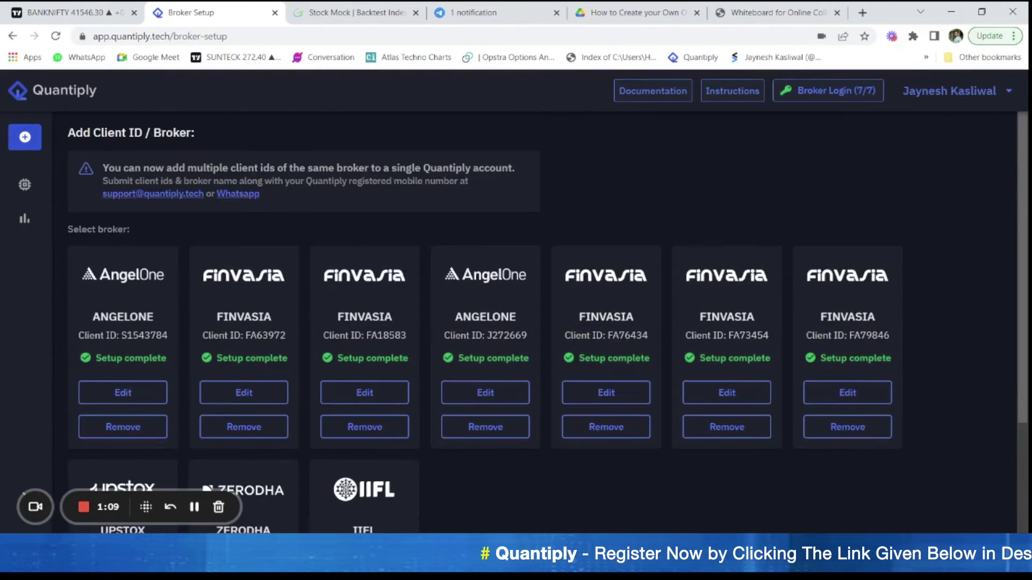
# - Start a new algo from the algos overview and name it "100 CPR at 9:30"
pyautogui.click(25, 184)
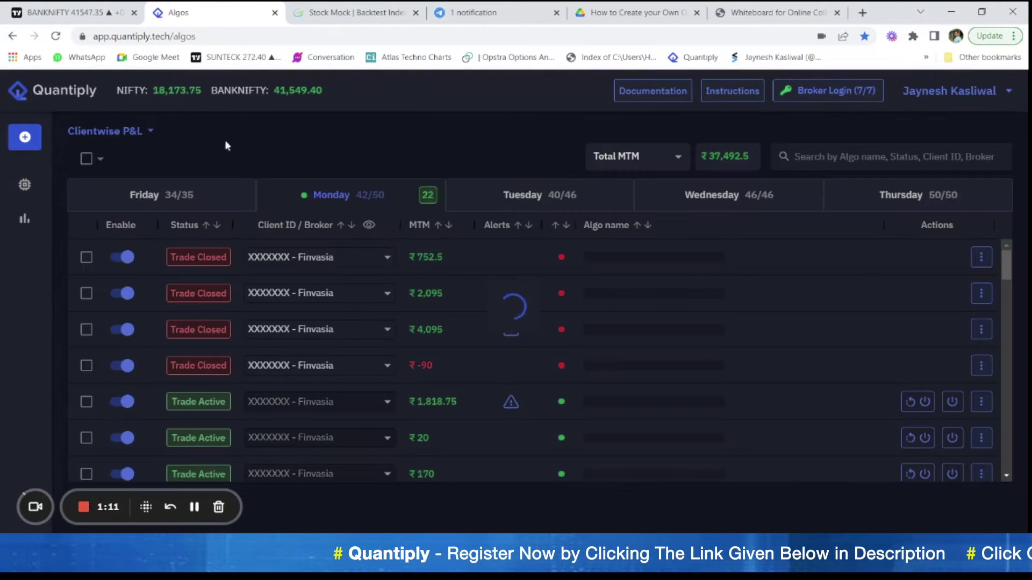
pyautogui.click(32, 139)
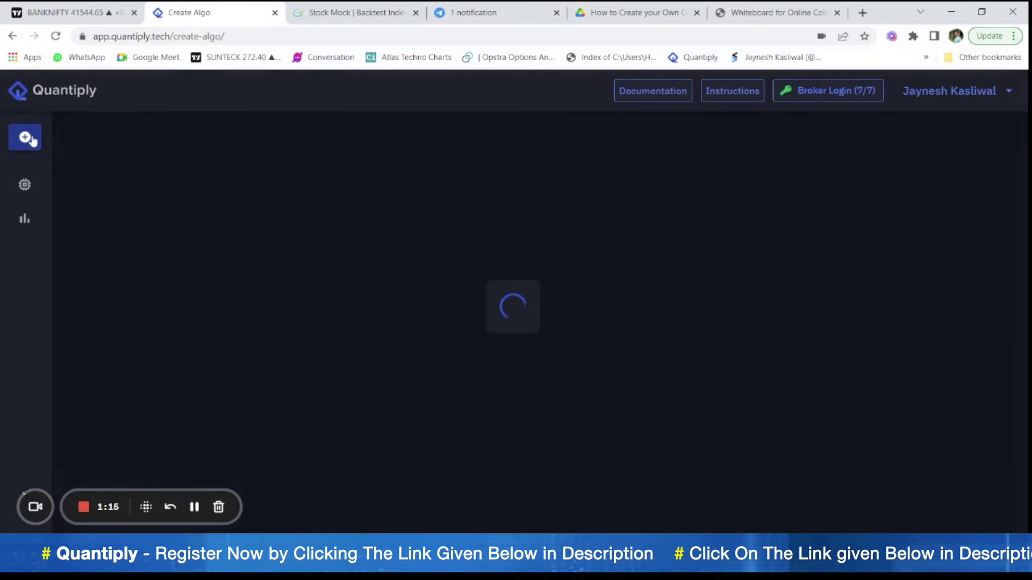
pyautogui.click(134, 178)
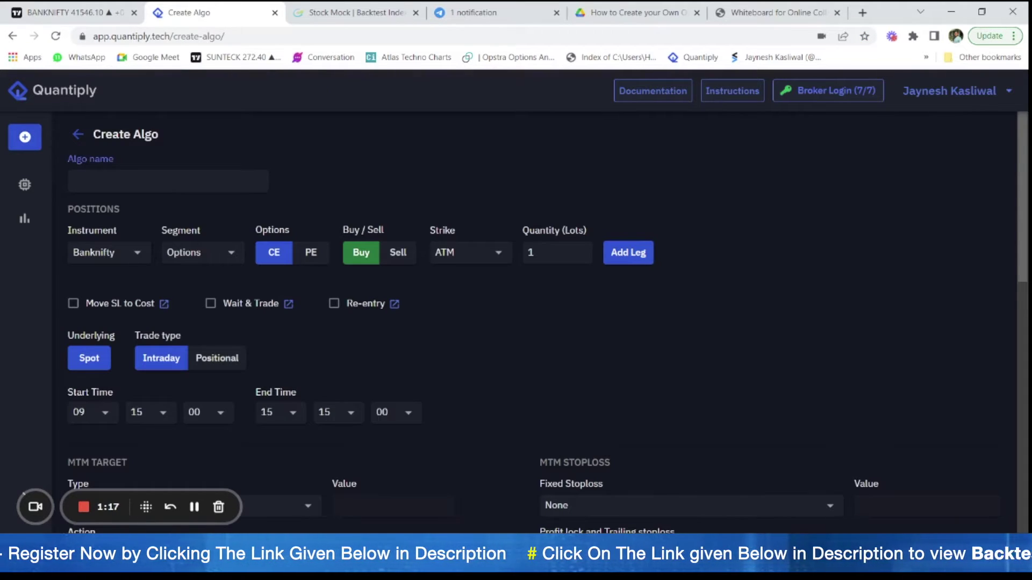
pyautogui.write('100 CPR ')
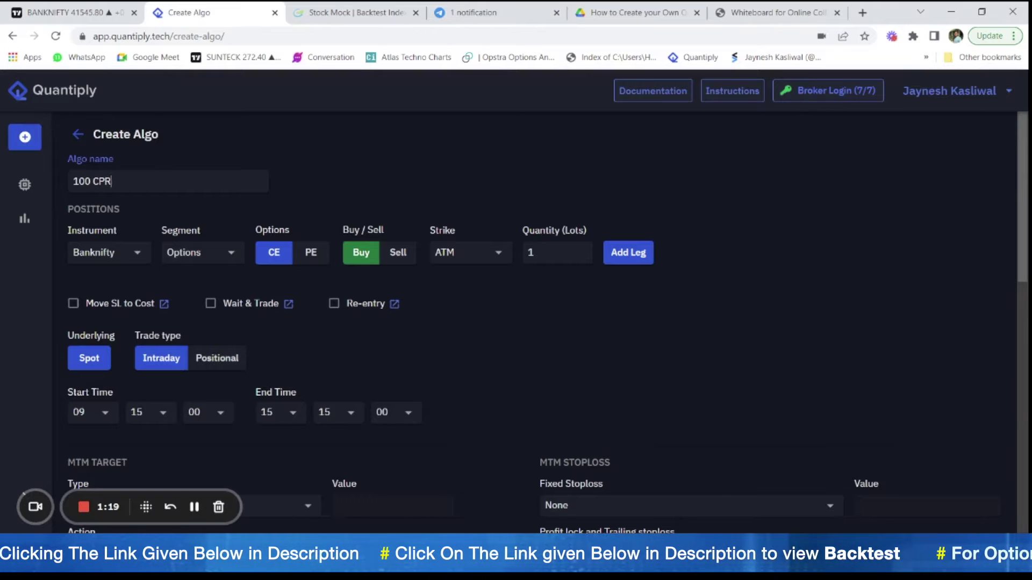
pyautogui.write('at 9')
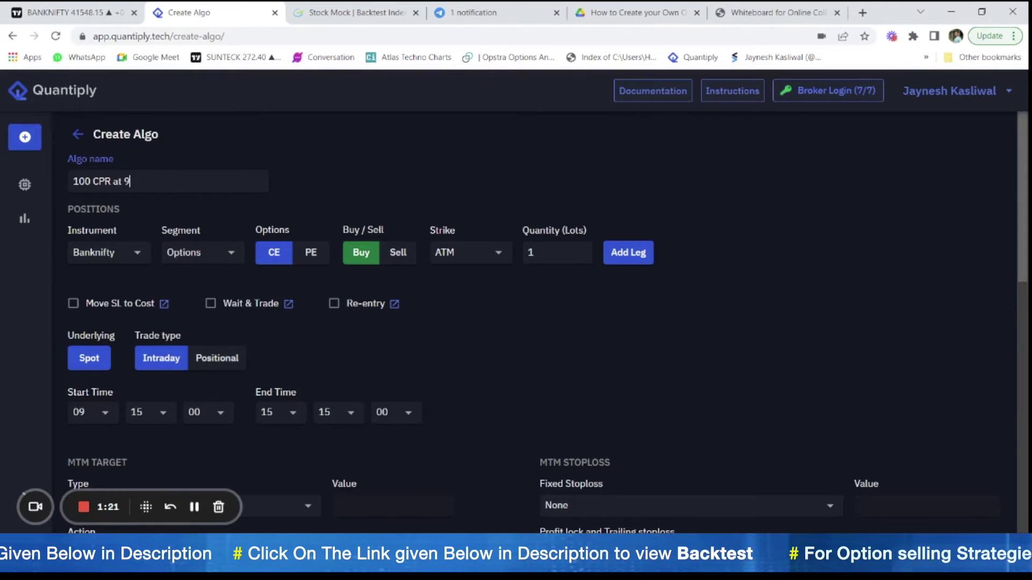
pyautogui.write(':30')
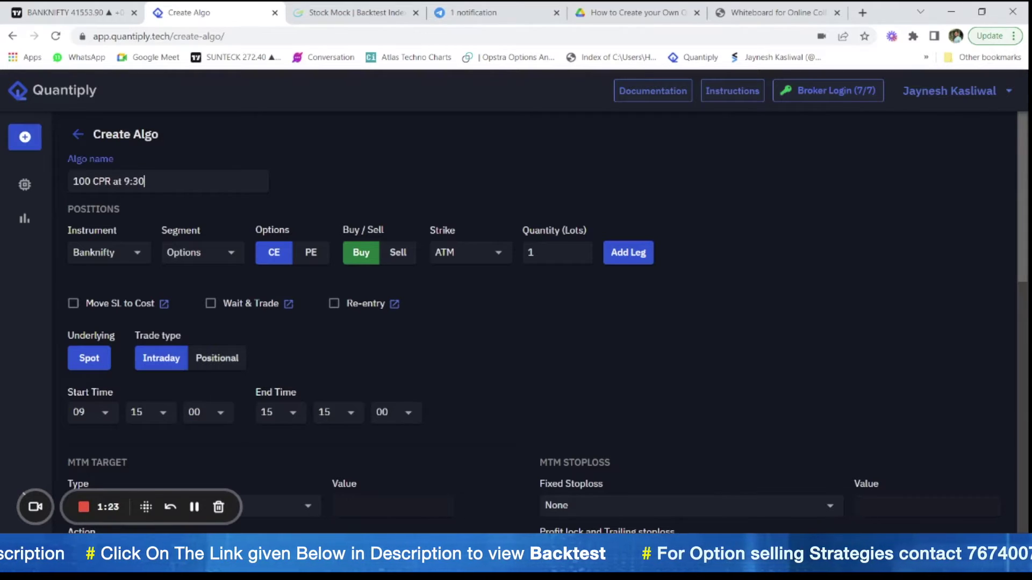
# - Add two Banknifty CE buy legs at the ATM strike with a quantity of 1 lot each
pyautogui.click(120, 260)
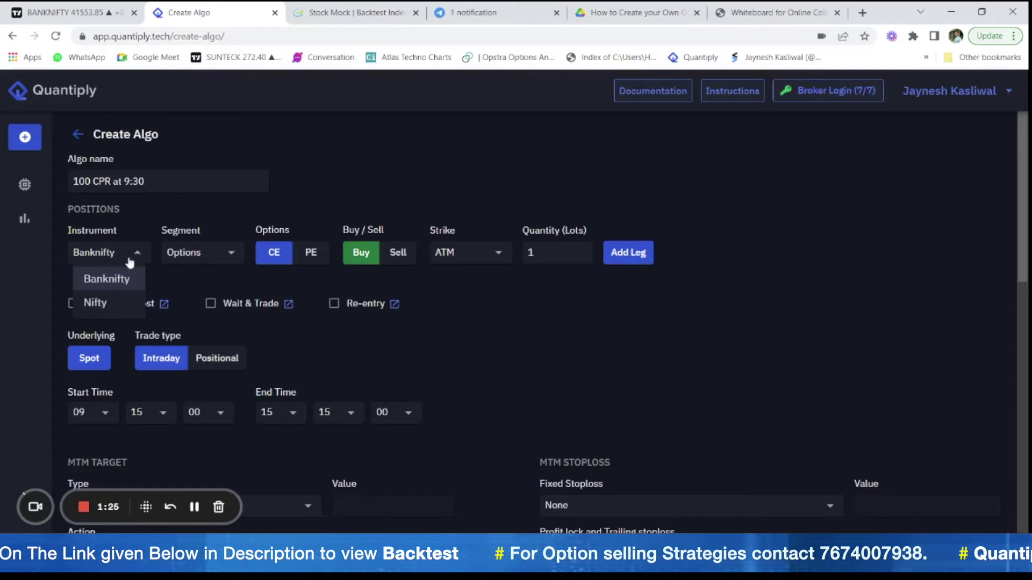
pyautogui.click(203, 221)
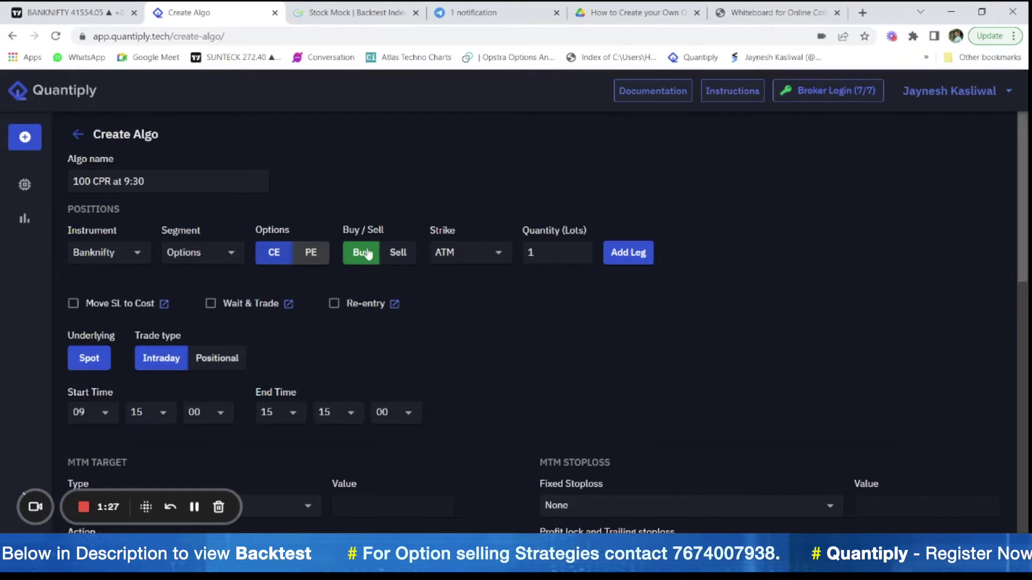
pyautogui.click(475, 259)
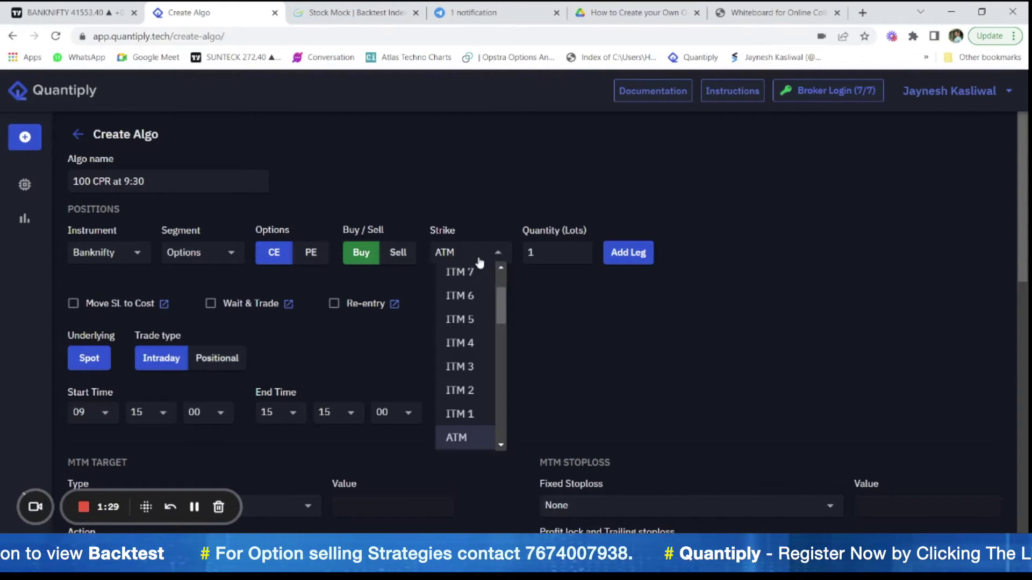
pyautogui.doubleClick(543, 285)
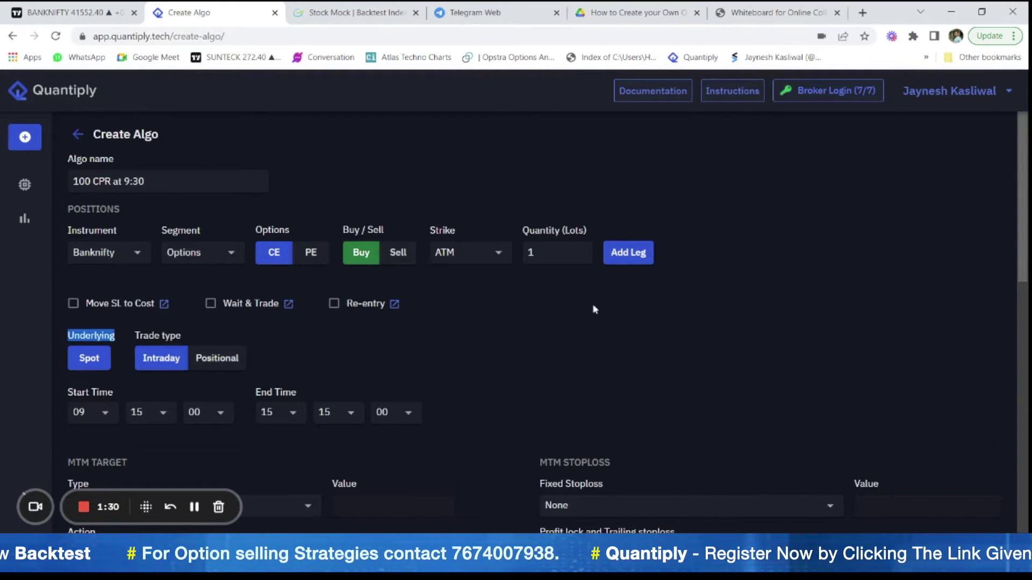
pyautogui.doubleClick(634, 256)
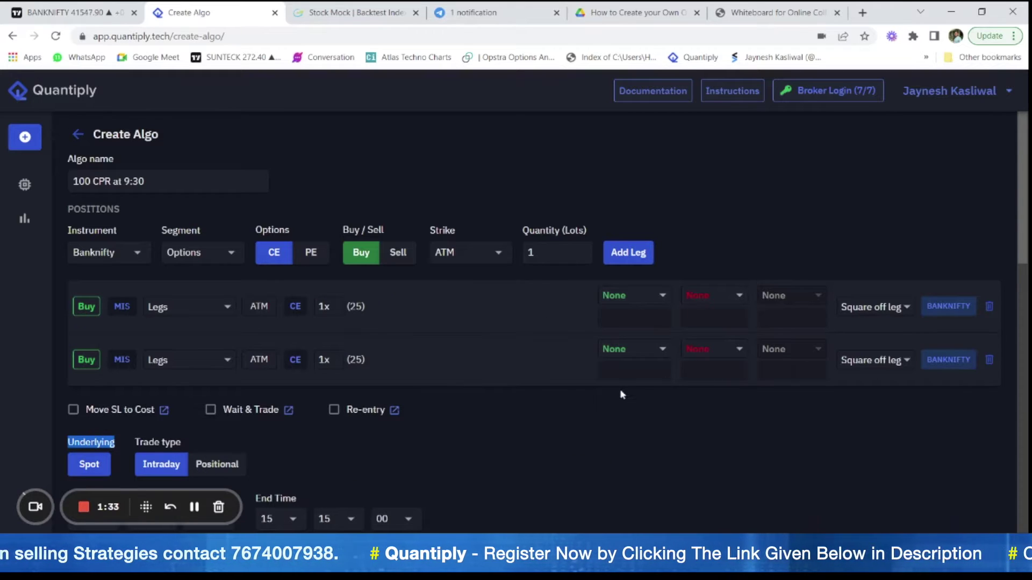
# - Set the first leg's strike selection to Premium > than with a premium of 100
pyautogui.click(211, 313)
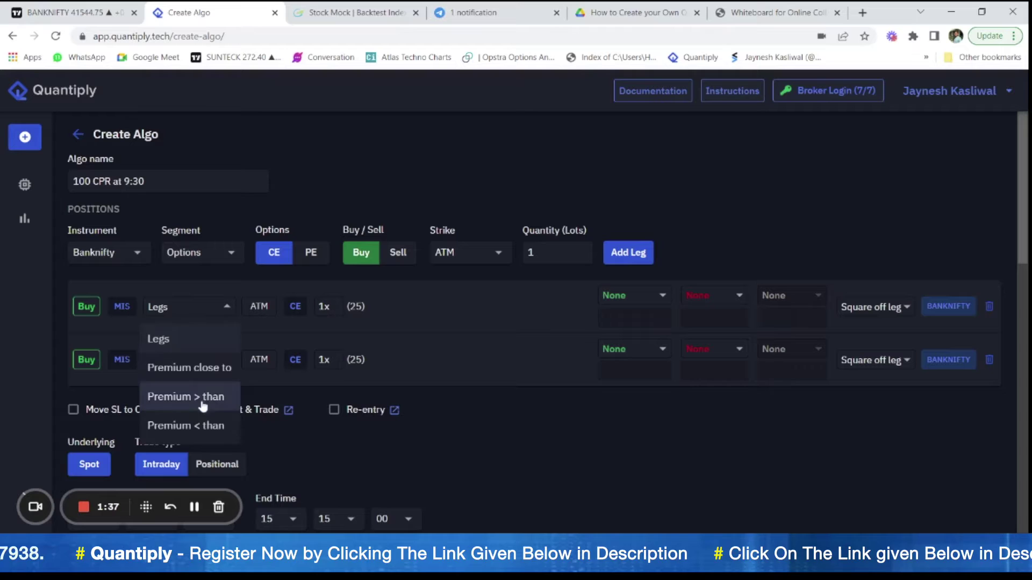
pyautogui.click(304, 327)
pyautogui.click(232, 309)
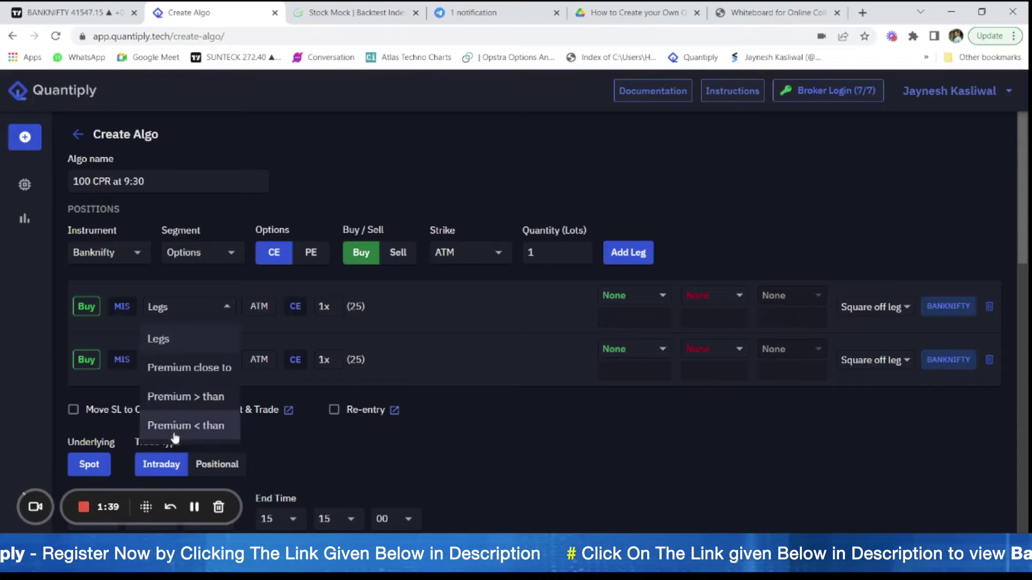
pyautogui.click(191, 410)
pyautogui.click(222, 314)
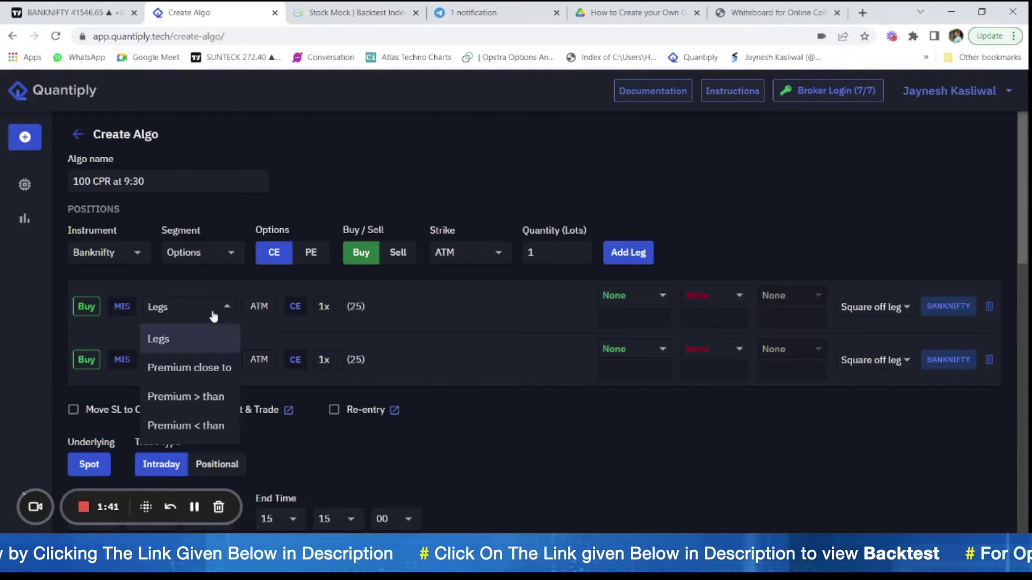
pyautogui.click(207, 396)
pyautogui.click(219, 307)
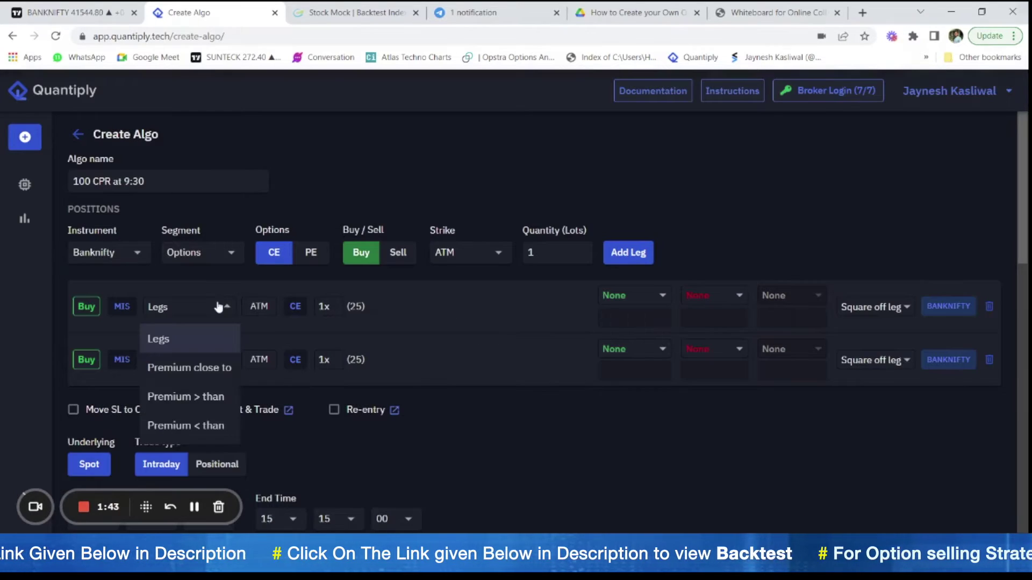
pyautogui.click(205, 397)
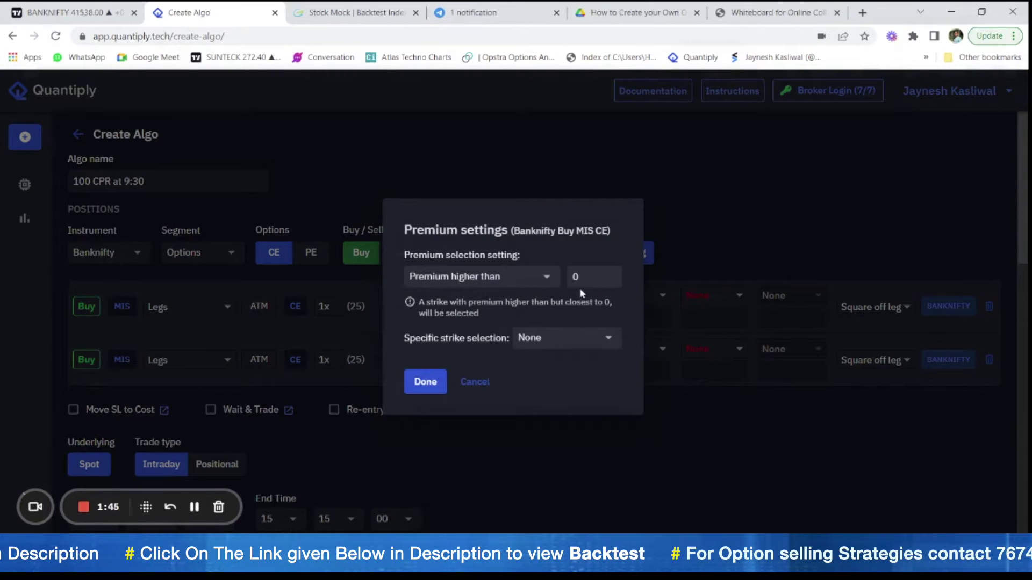
pyautogui.click(576, 277)
pyautogui.write('100')
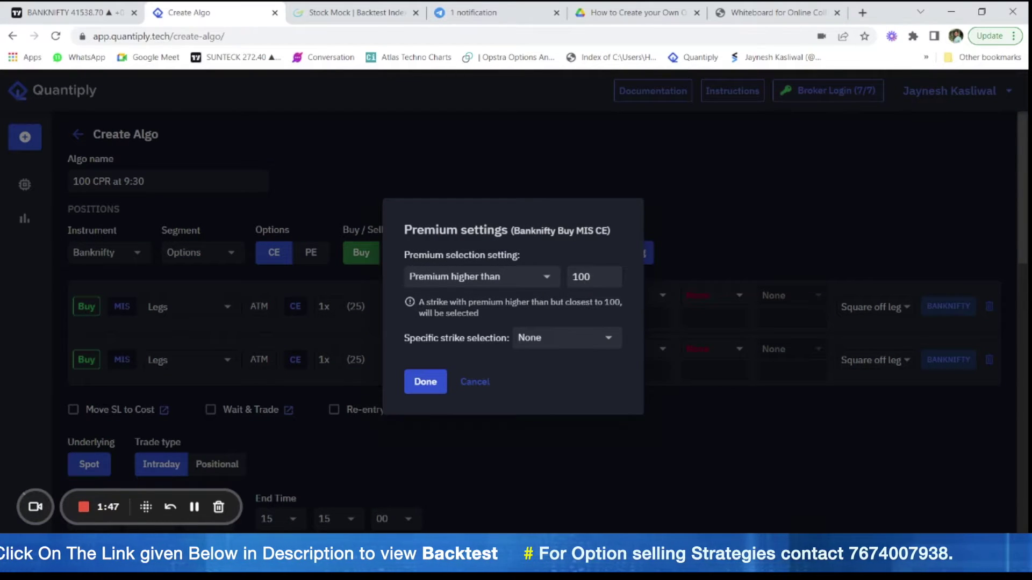
pyautogui.click(449, 383)
# - Set the second leg's strike selection to Premium > than 100 and its option type to PE
pyautogui.click(195, 364)
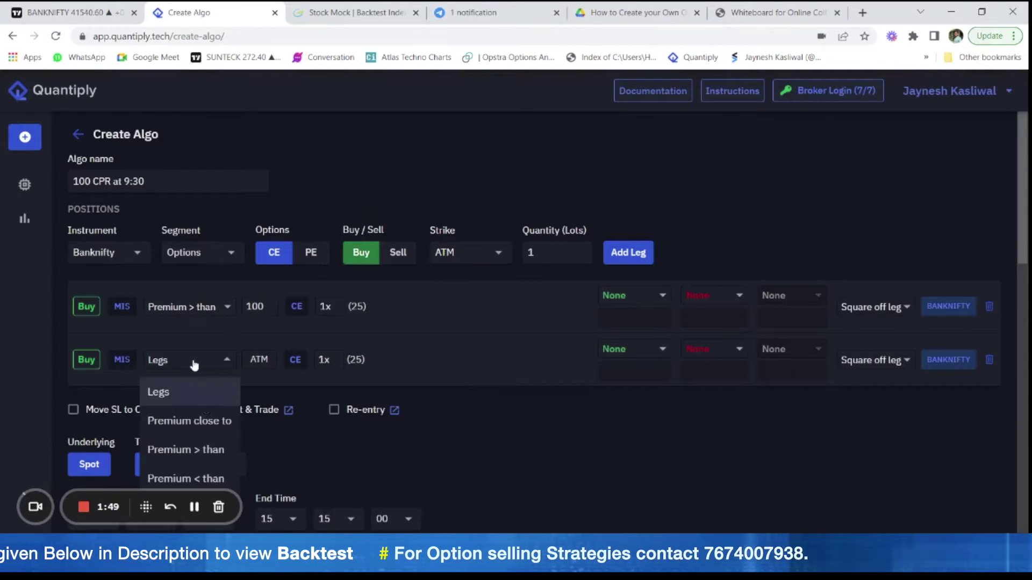
pyautogui.click(202, 449)
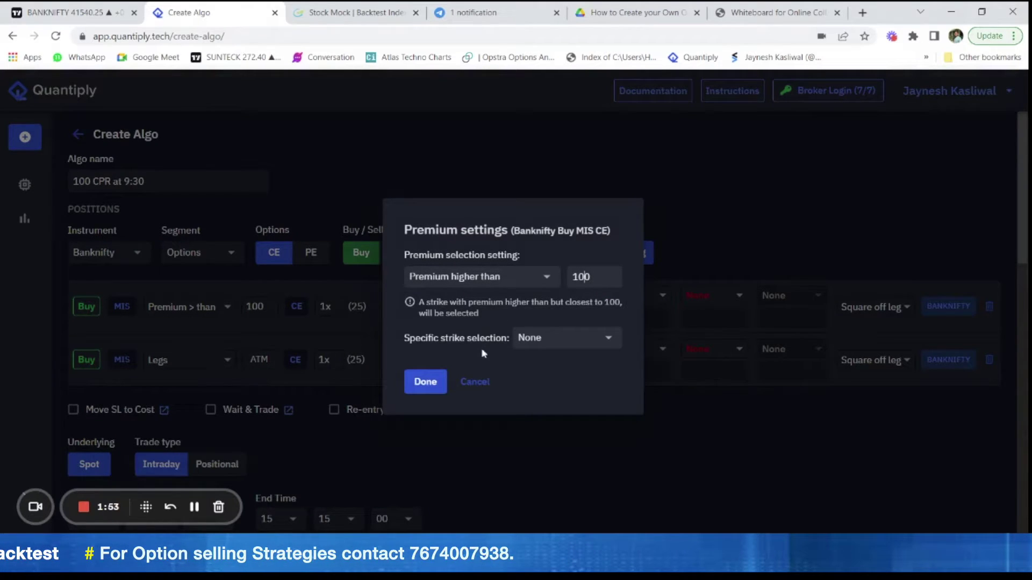
pyautogui.click(437, 381)
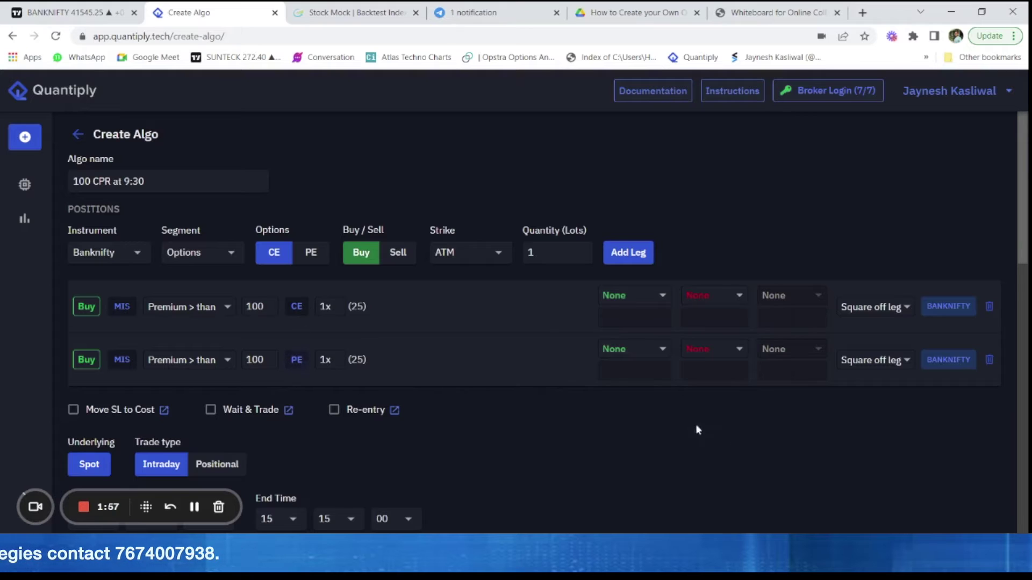
# - Enable Wait & Trade, set both legs to % ↑ 20, and compare them with the 100 CPR strategy in Stock Mock
pyautogui.click(211, 410)
pyautogui.click(556, 297)
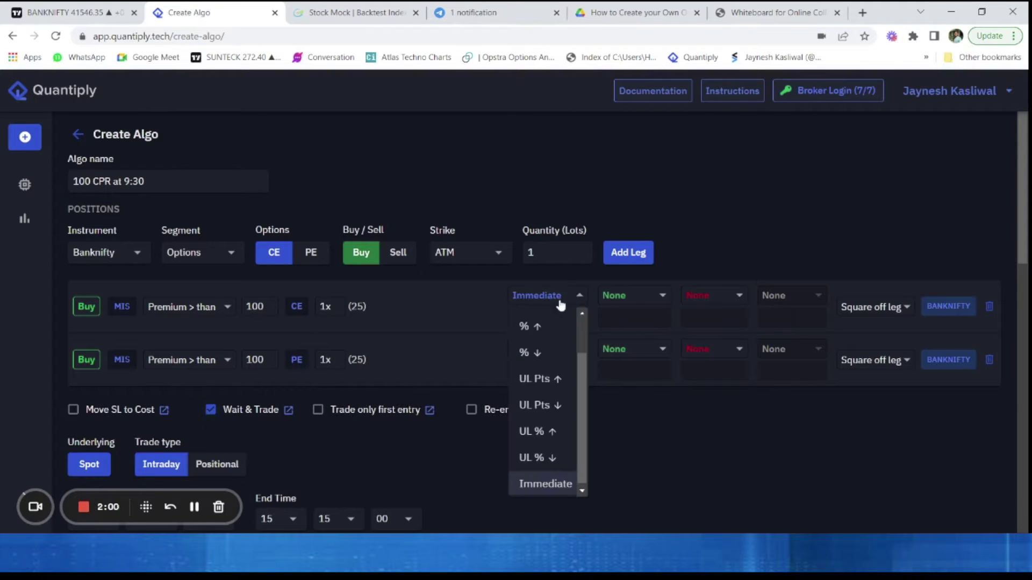
pyautogui.click(551, 330)
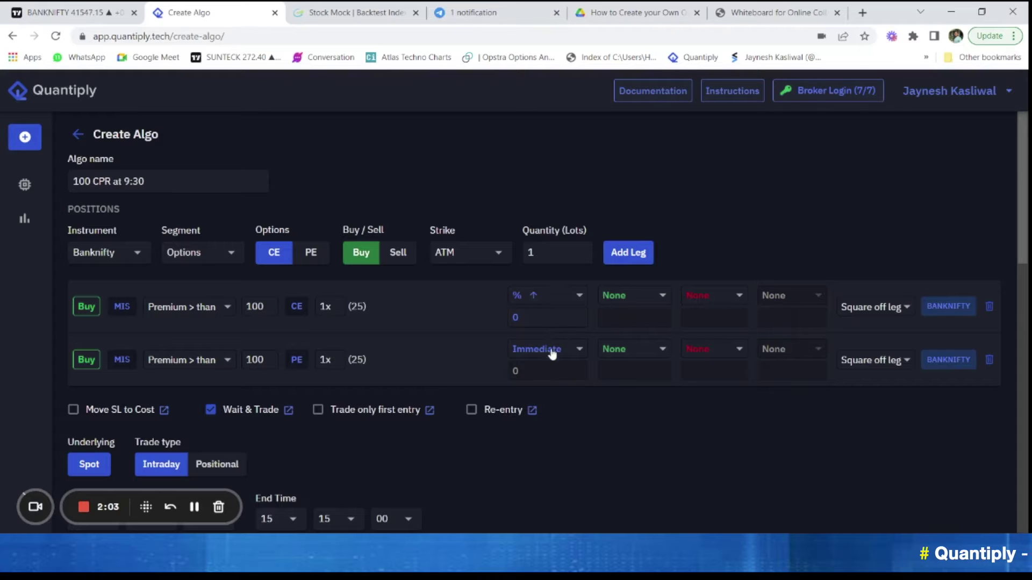
pyautogui.click(551, 351)
pyautogui.click(549, 168)
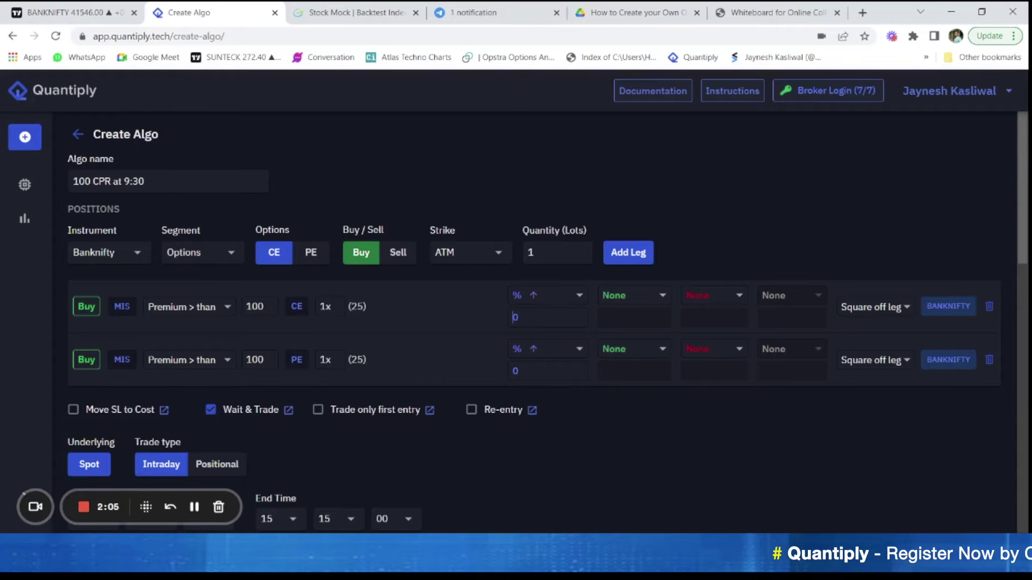
pyautogui.write('2')
pyautogui.click(514, 371)
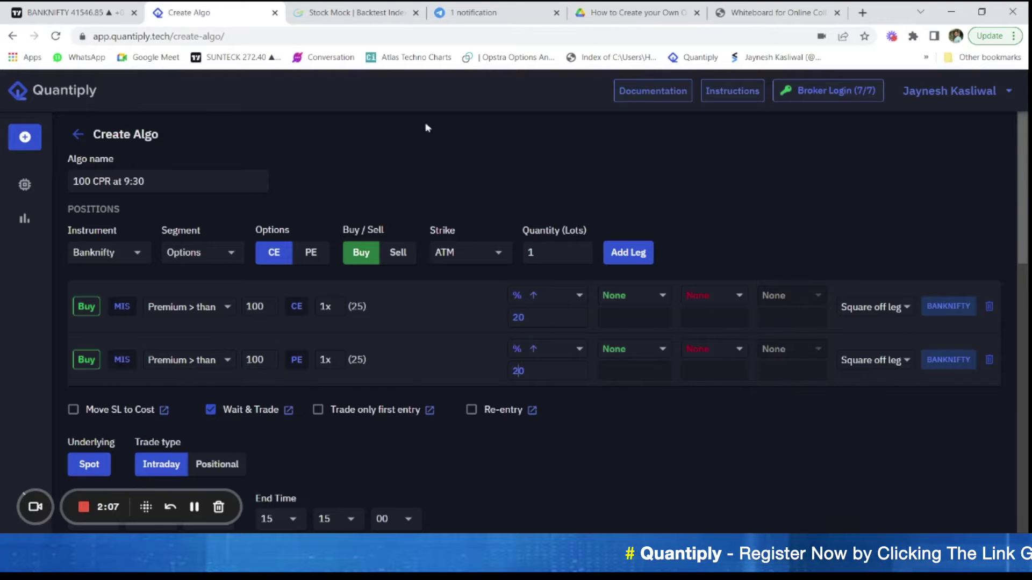
pyautogui.click(352, 13)
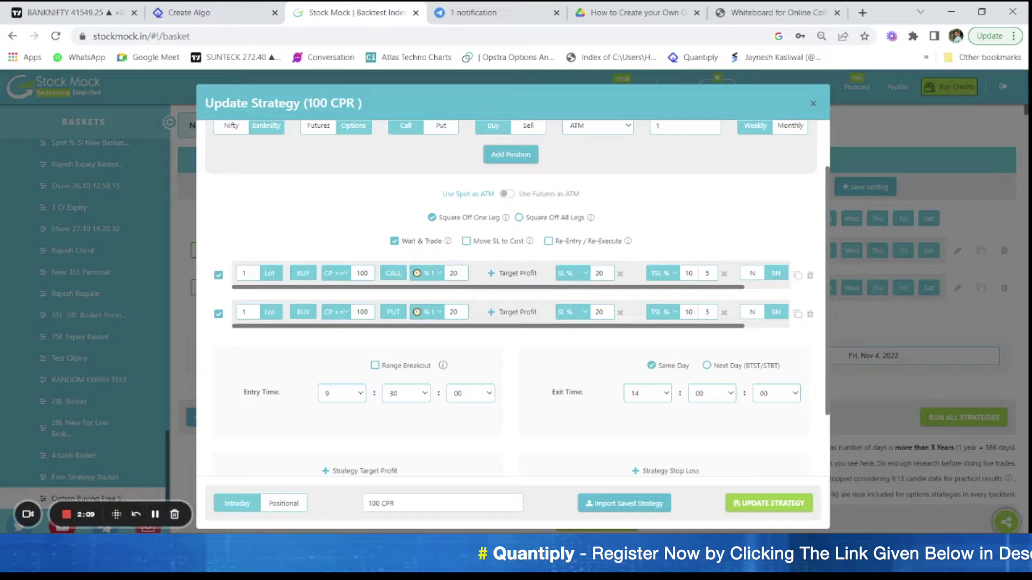
pyautogui.click(198, 11)
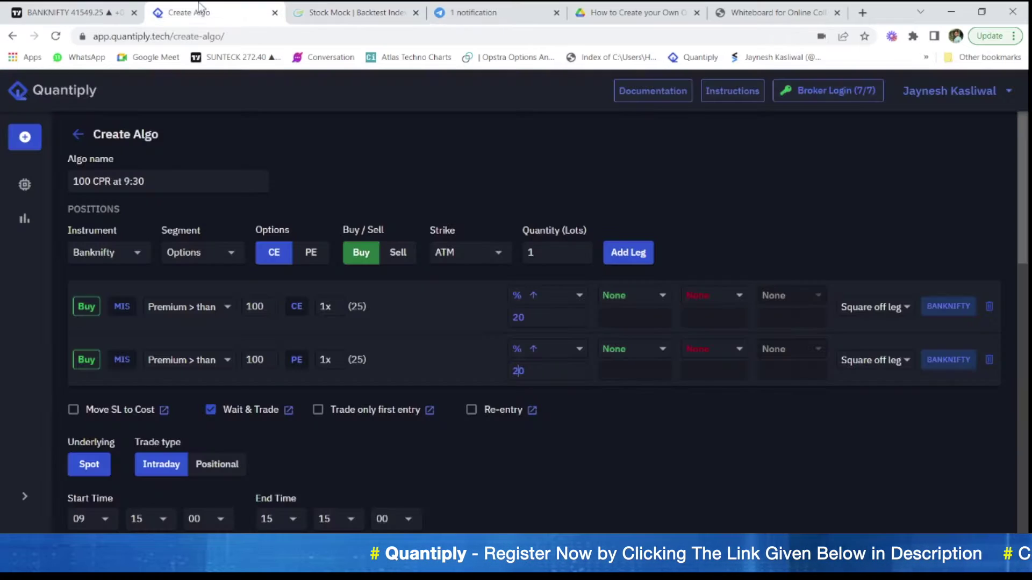
# - Set a percentage stoploss (SL: %) of 20 on both the CE and PE legs
pyautogui.click(734, 295)
pyautogui.click(702, 325)
pyautogui.click(715, 349)
pyautogui.click(701, 376)
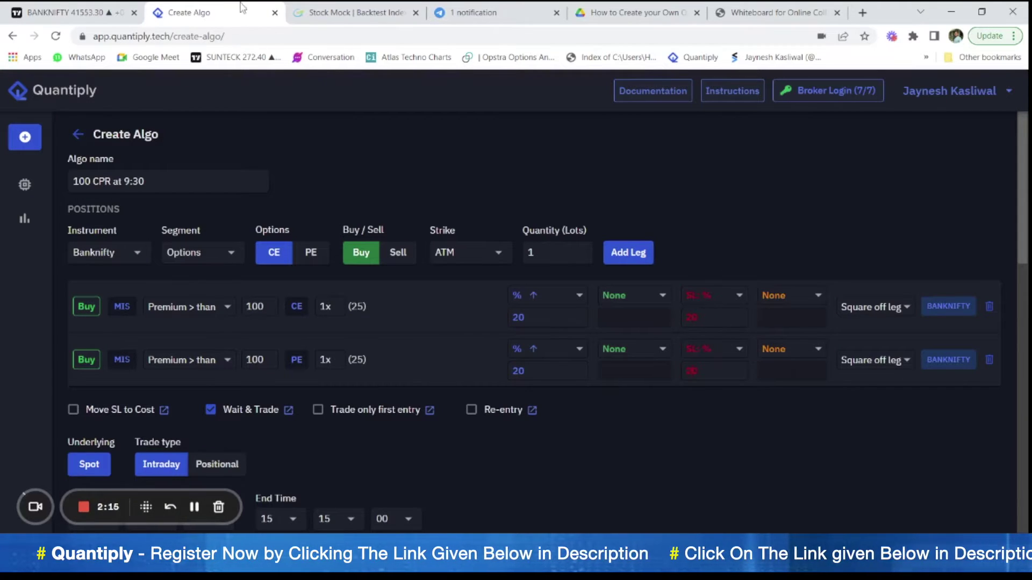
# - Check the strategy in Stock Mock, then set the CE leg's trailing stoploss to move 5% for every 10% instrument move
pyautogui.click(310, 7)
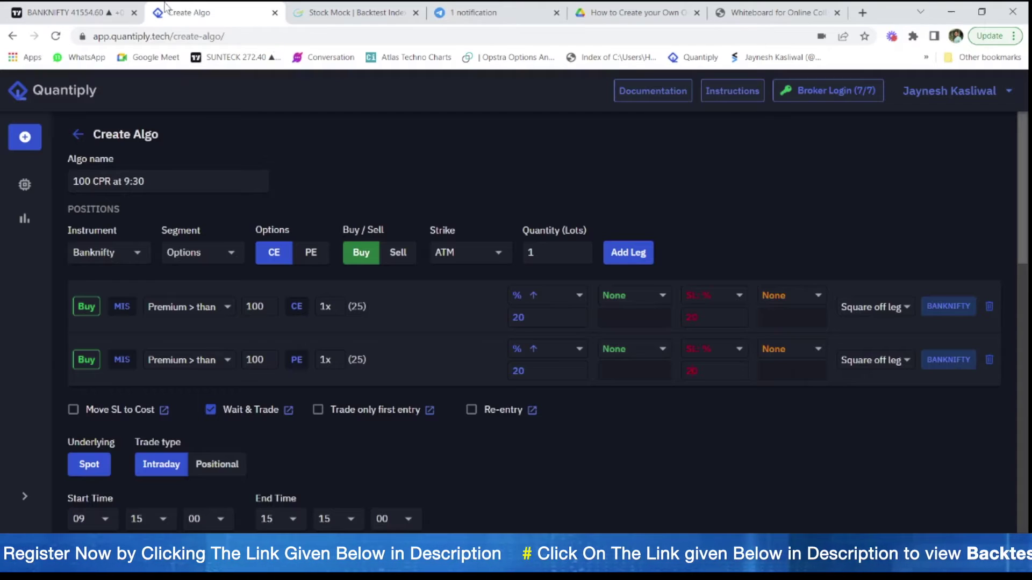
pyautogui.click(204, 12)
pyautogui.click(803, 299)
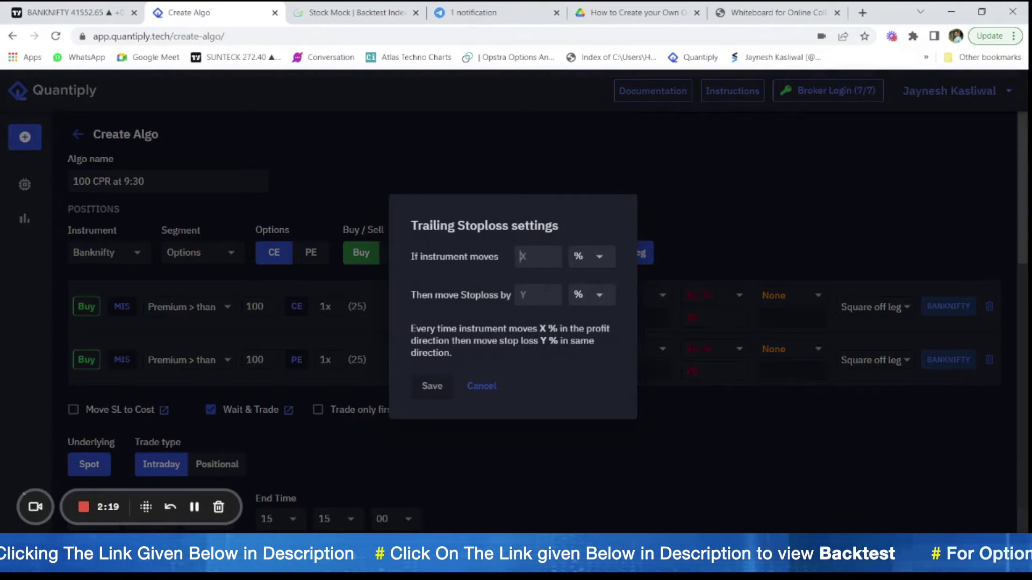
pyautogui.write('10')
pyautogui.press('Tab')
pyautogui.write('5')
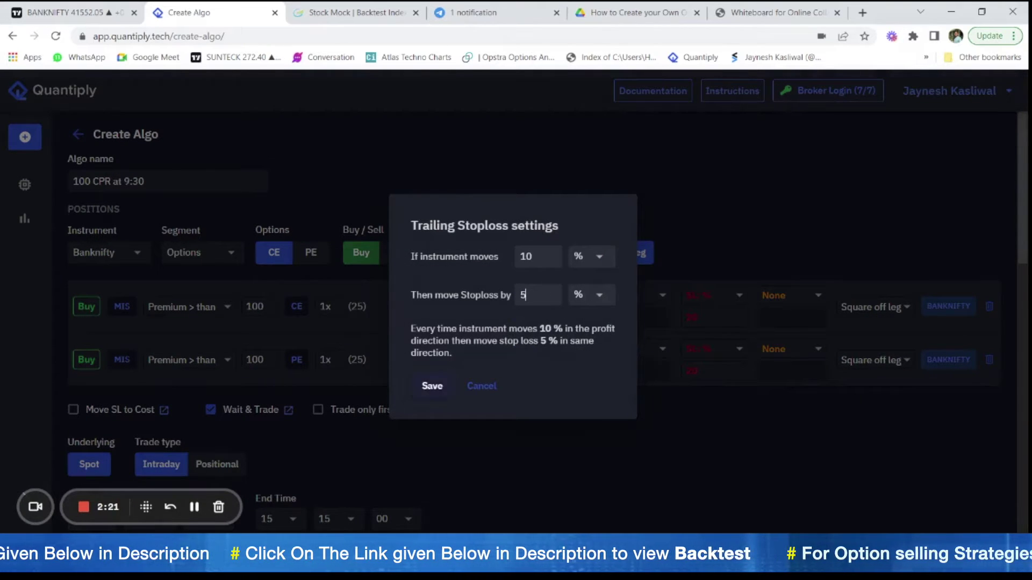
pyautogui.click(434, 387)
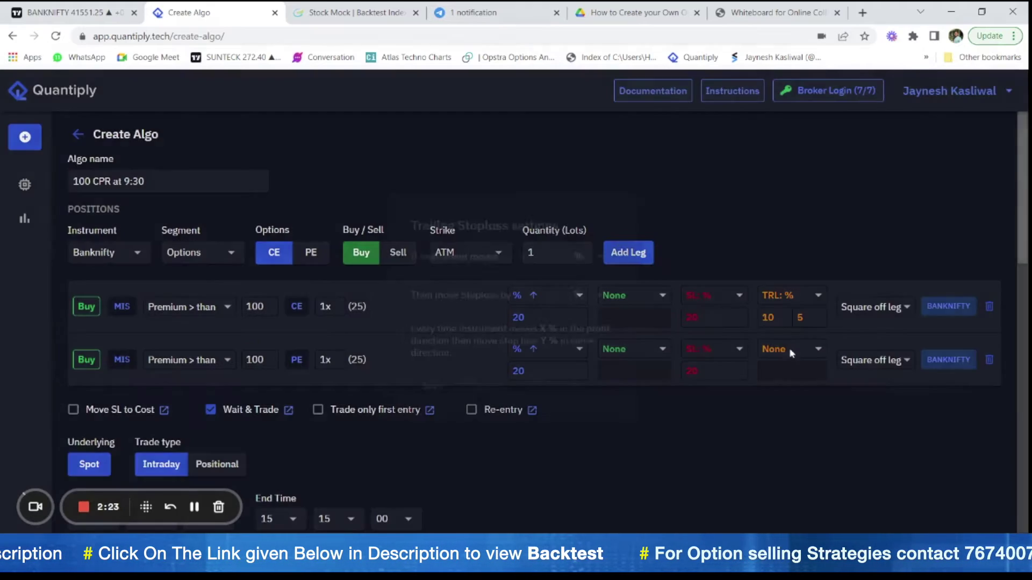
# - Set the PE leg's trailing stoploss to move 5% for every 10% instrument move
pyautogui.click(790, 352)
pyautogui.write('10')
pyautogui.press('Tab')
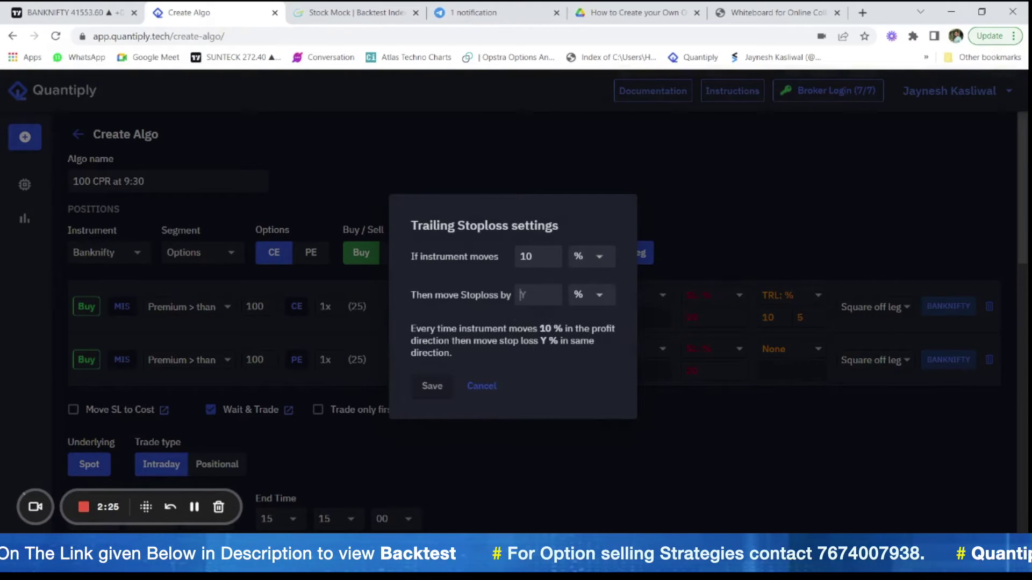
pyautogui.write('5')
pyautogui.click(450, 387)
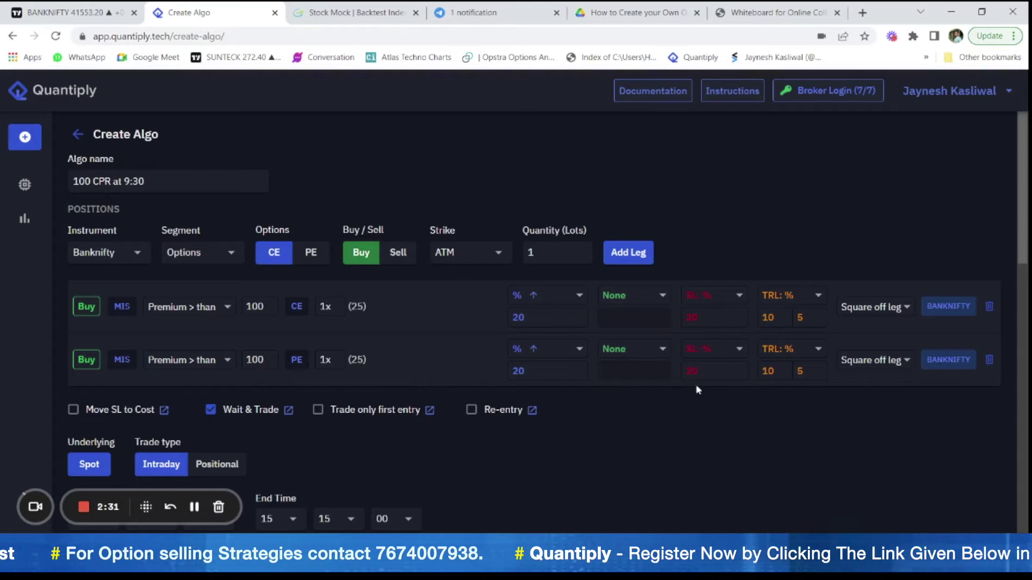
# - Set the algo's start time to 09:30:00
pyautogui.scroll(-3, 695, 385)
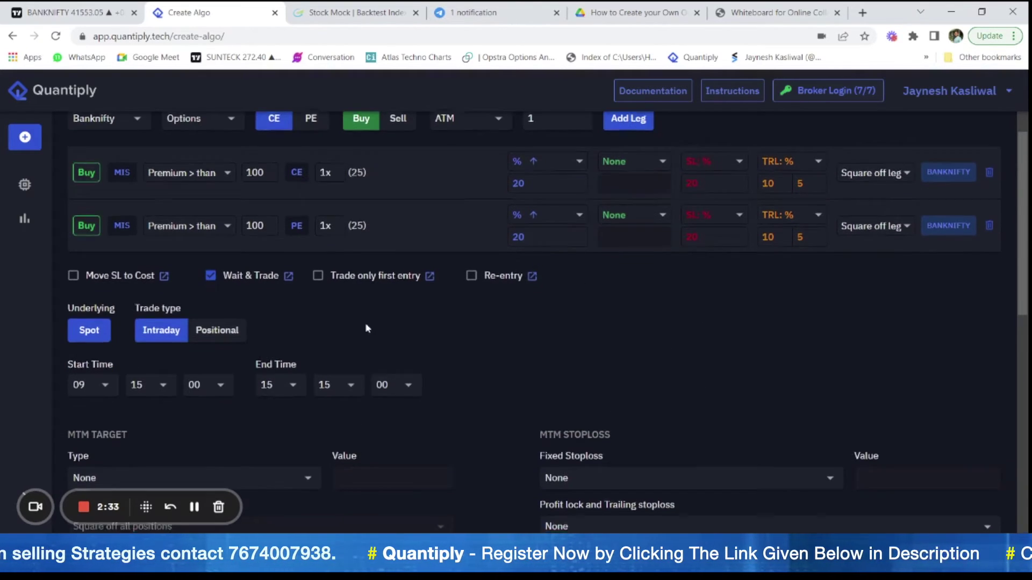
pyautogui.scroll(-1, 114, 226)
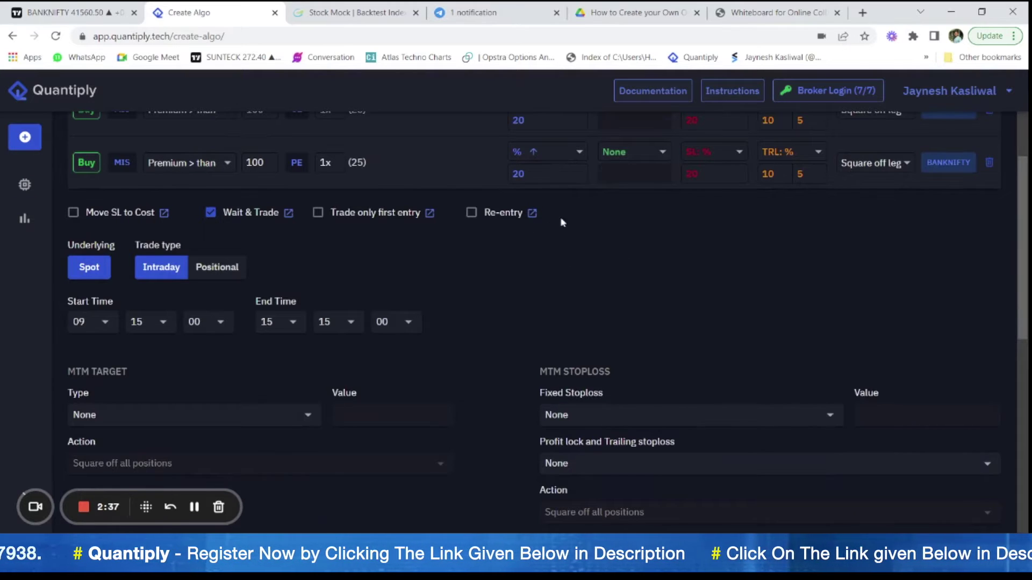
pyautogui.click(157, 325)
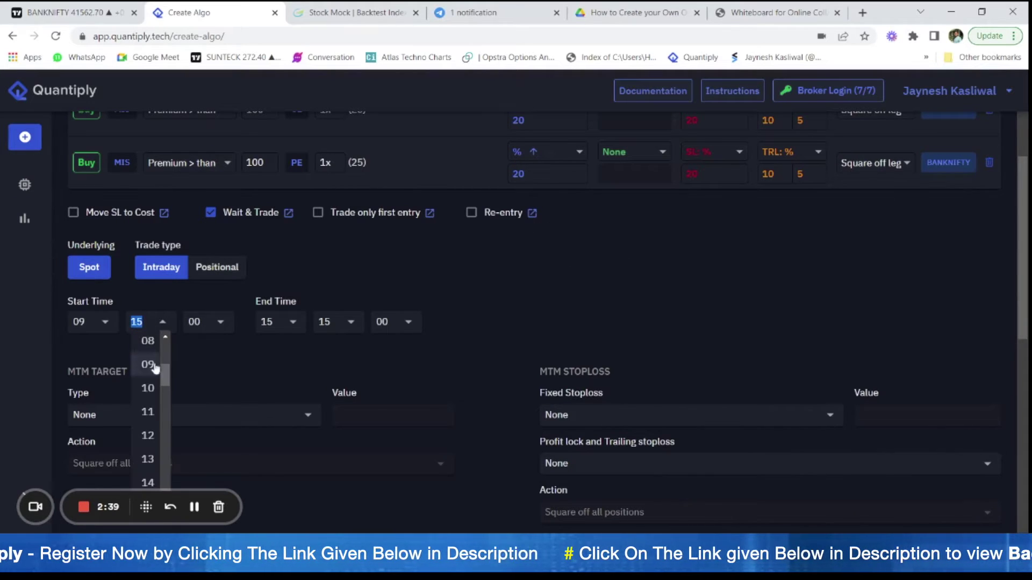
pyautogui.scroll(-1, 158, 421)
pyautogui.scroll(-3, 158, 421)
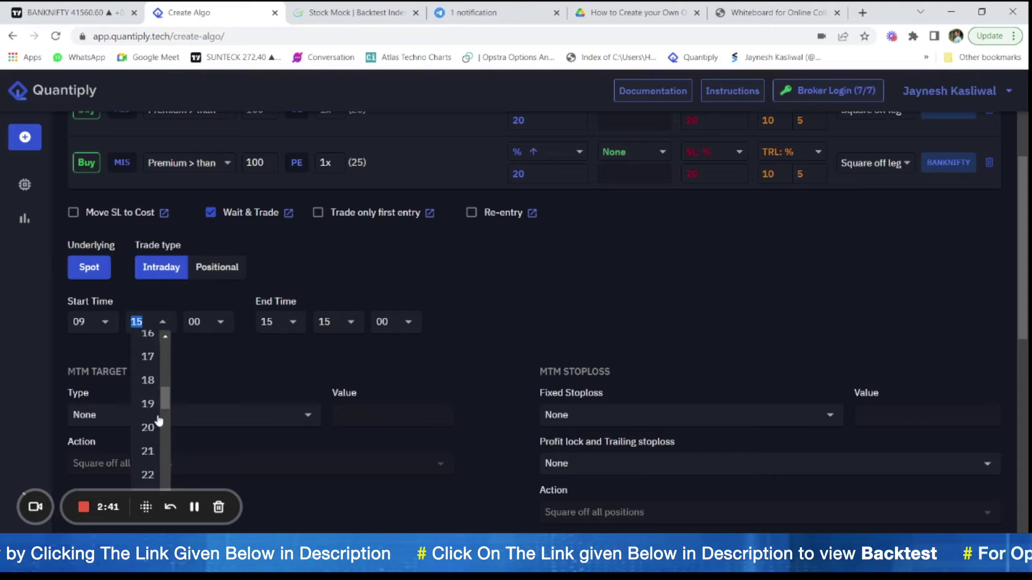
pyautogui.scroll(-2, 159, 421)
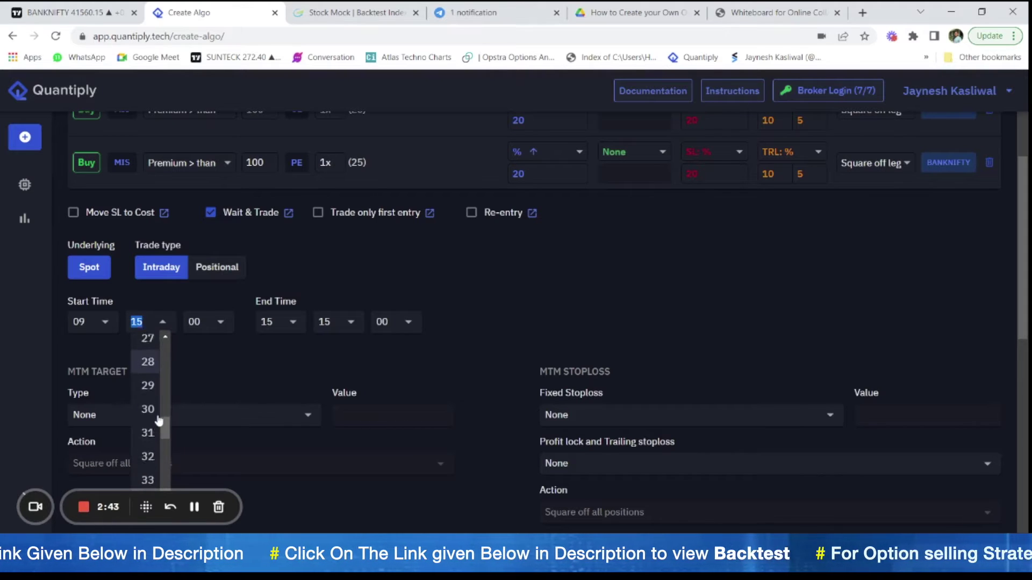
pyautogui.click(158, 419)
# - Set the algo's end time to 14:00:00
pyautogui.click(277, 322)
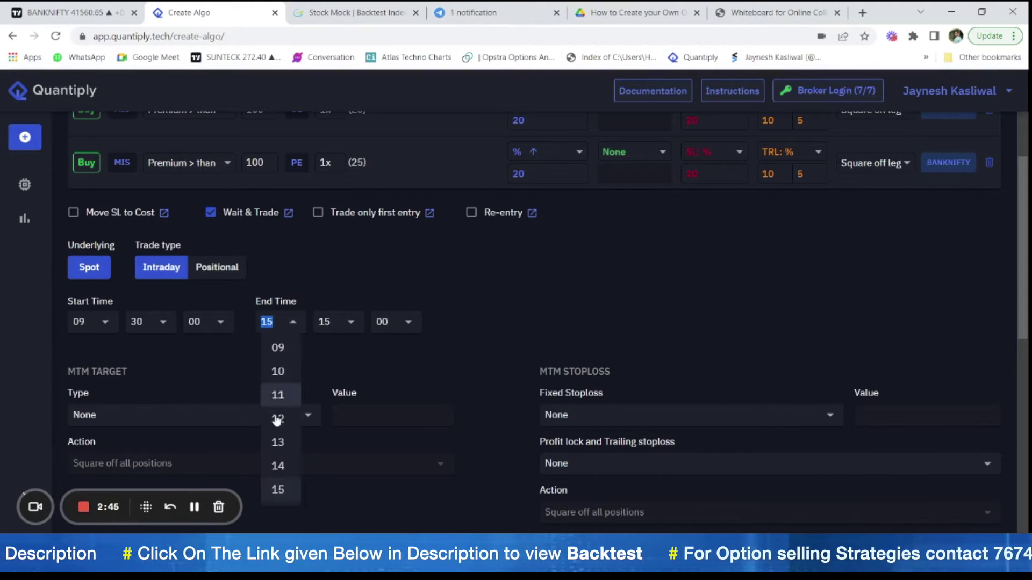
pyautogui.click(278, 465)
pyautogui.click(338, 322)
pyautogui.scroll(3, 333, 376)
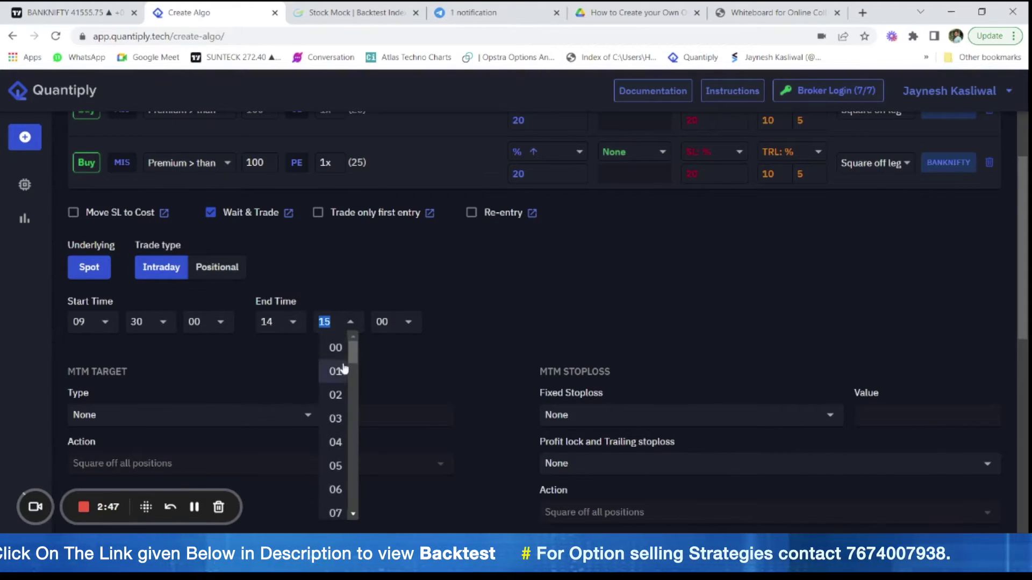
pyautogui.click(330, 346)
# - Set the entry order type to Limit (L) / Stoploss Limit (SL-L) with a trigger and limit price buffer of 5 points
pyautogui.scroll(-2, 390, 357)
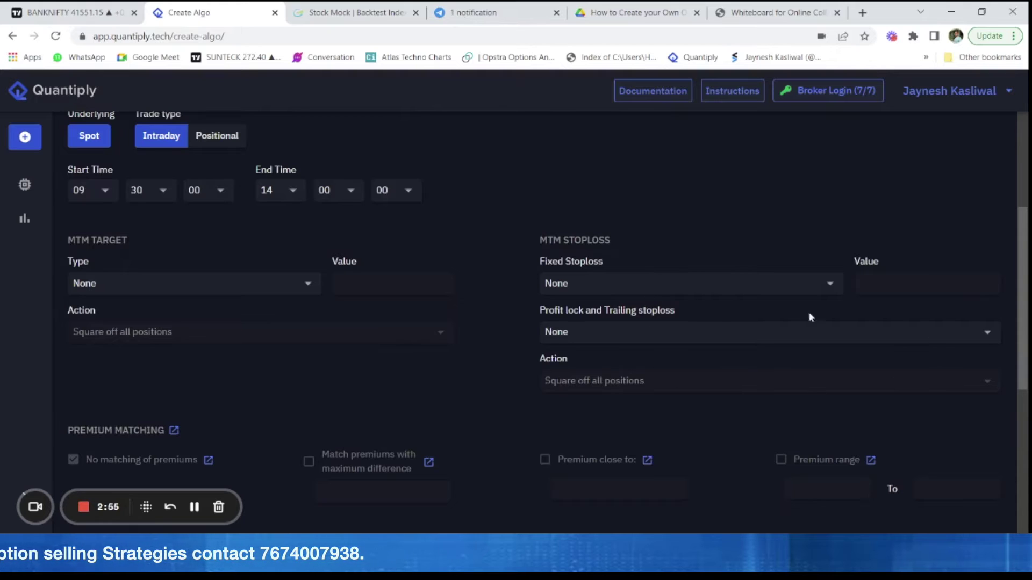
pyautogui.scroll(-6, 567, 295)
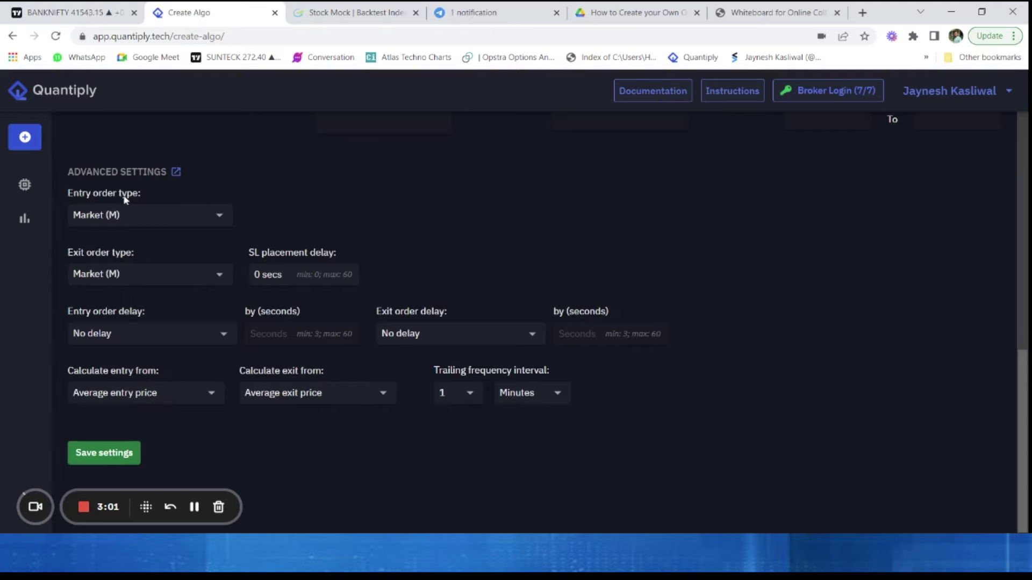
pyautogui.click(170, 218)
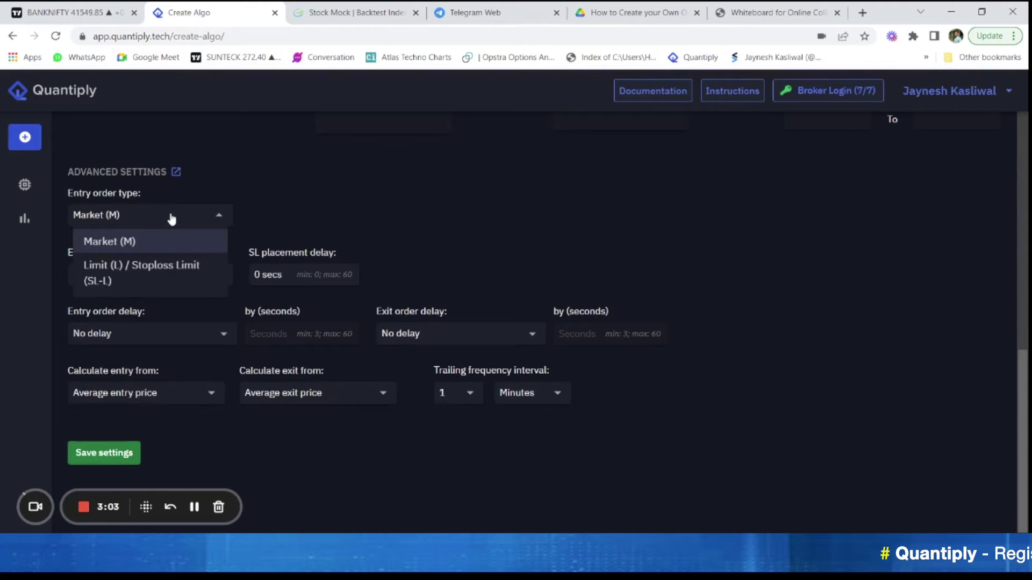
pyautogui.click(157, 277)
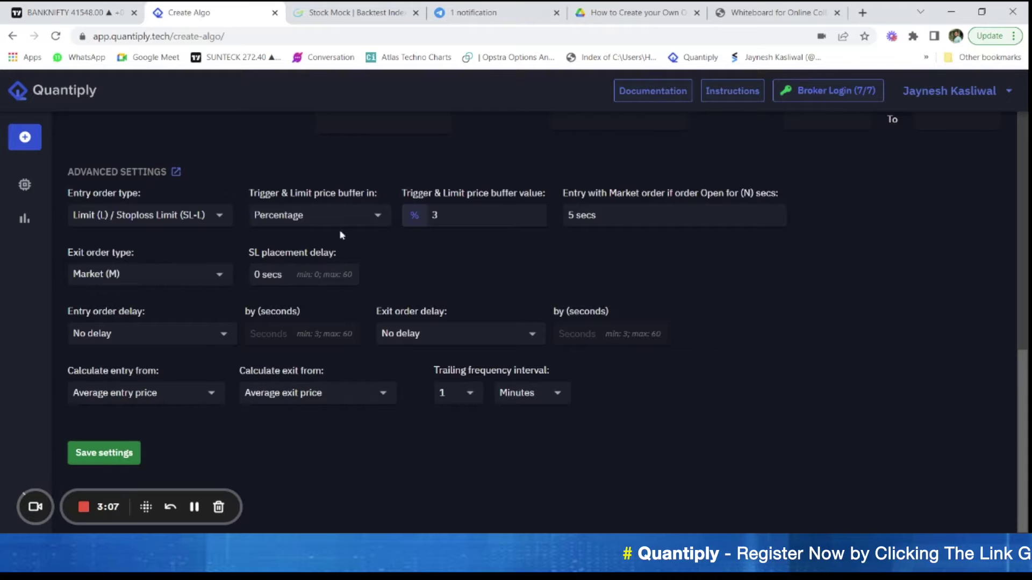
pyautogui.click(341, 214)
pyautogui.click(297, 243)
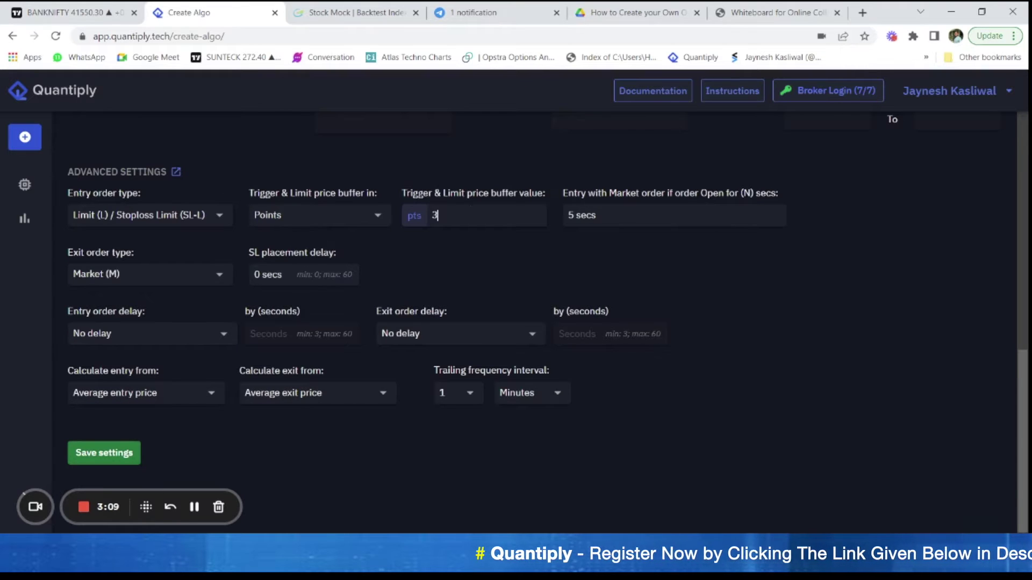
pyautogui.doubleClick(432, 215)
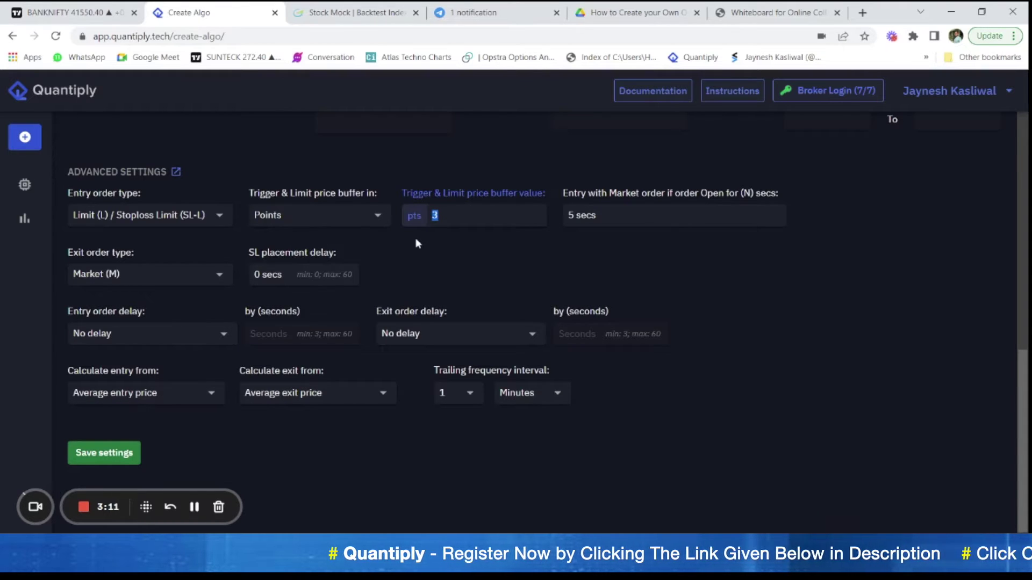
pyautogui.write('5')
pyautogui.click(476, 268)
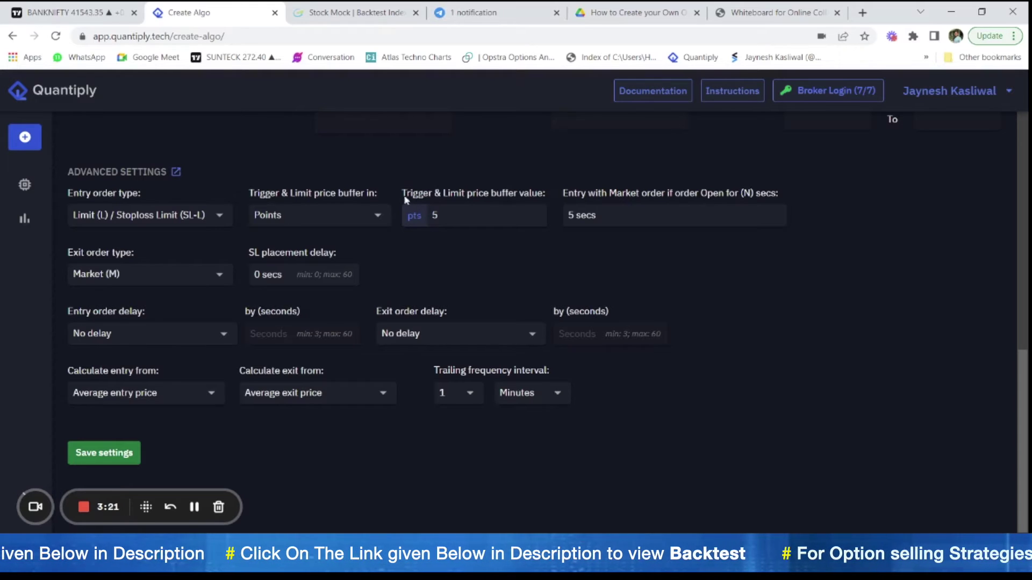
# - Set the exit order type to Limit (L) / Stoploss Limit (SL-L) with a trigger and limit price buffer of 5 points
pyautogui.click(175, 276)
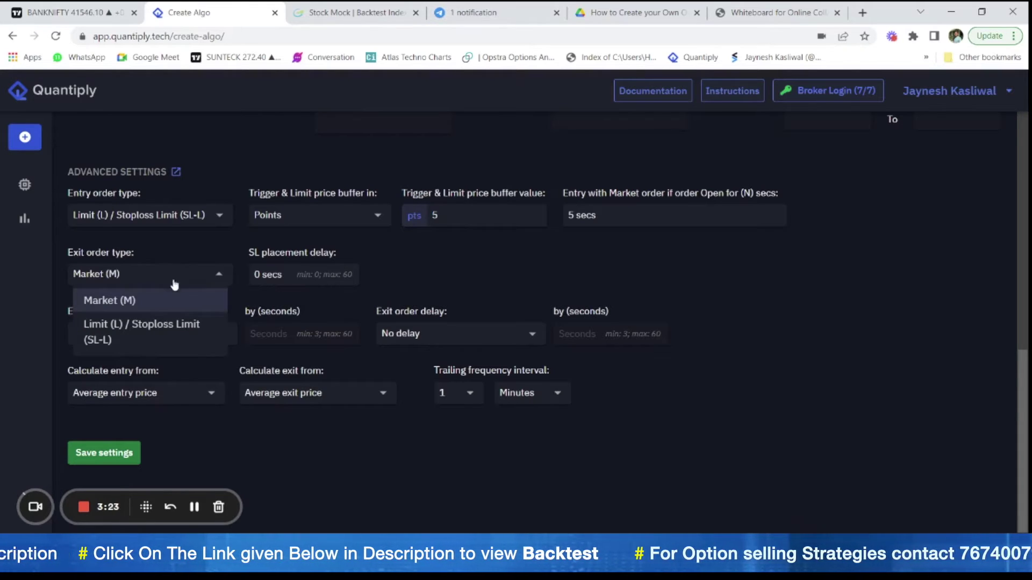
pyautogui.click(150, 327)
pyautogui.click(378, 274)
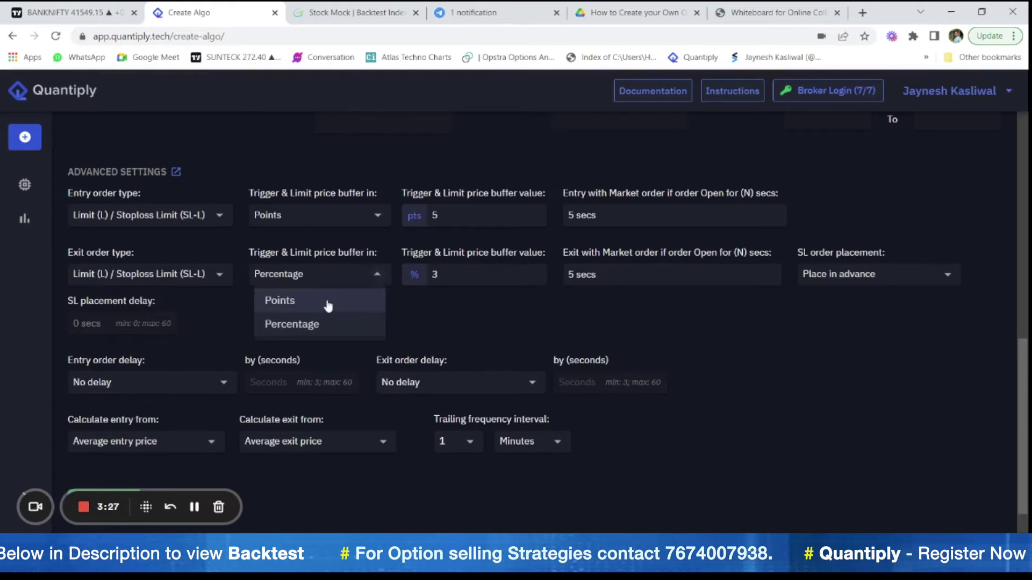
pyautogui.click(327, 301)
pyautogui.doubleClick(434, 275)
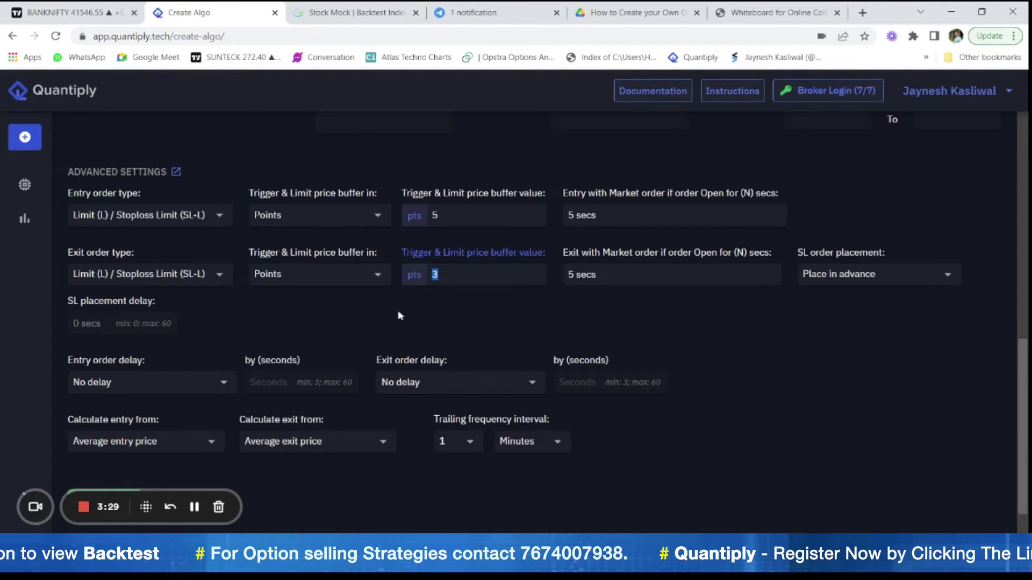
pyautogui.write('5')
pyautogui.click(424, 325)
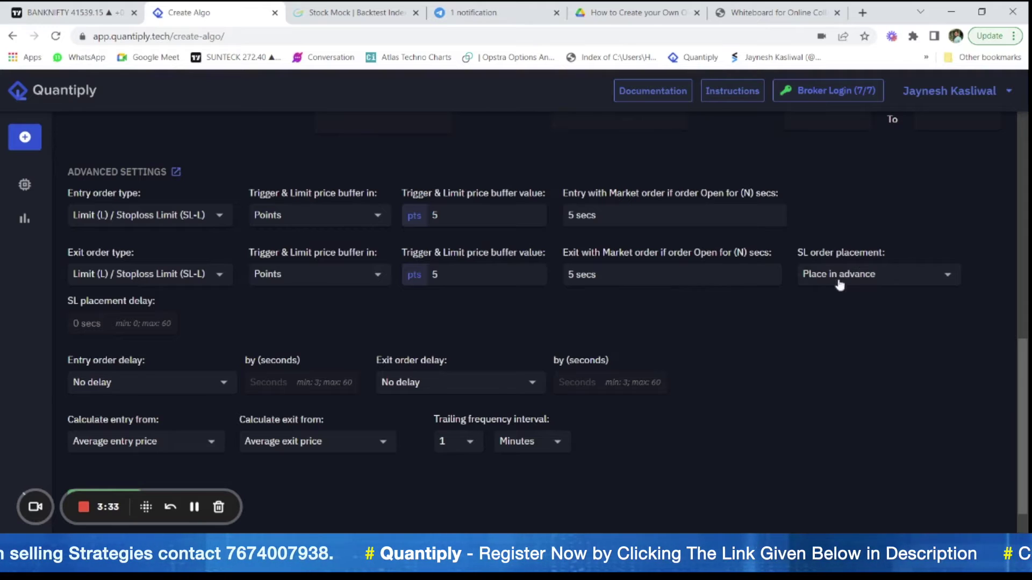
# - Examine the available SL order placement options for the exit orders
pyautogui.click(891, 277)
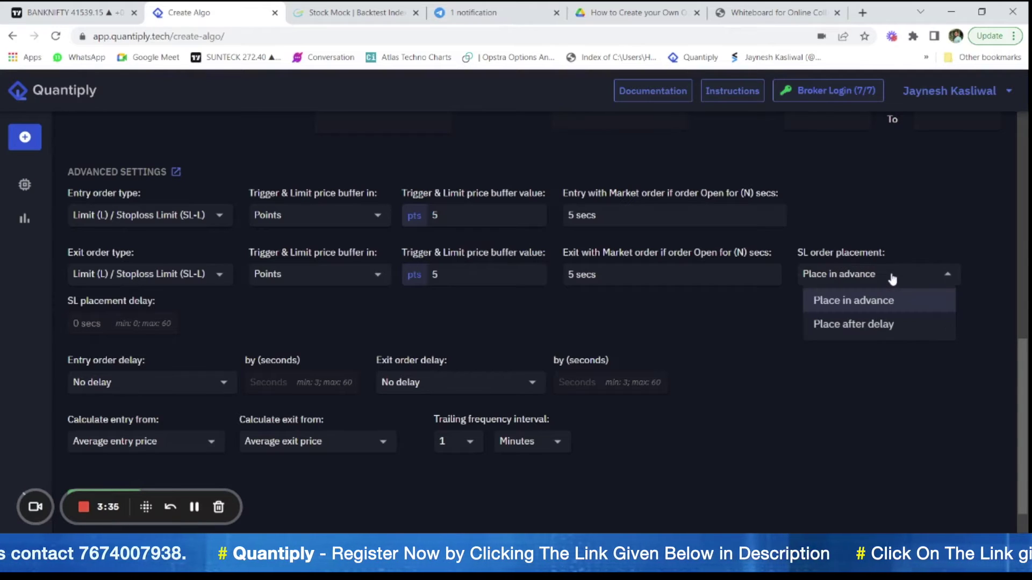
pyautogui.click(868, 281)
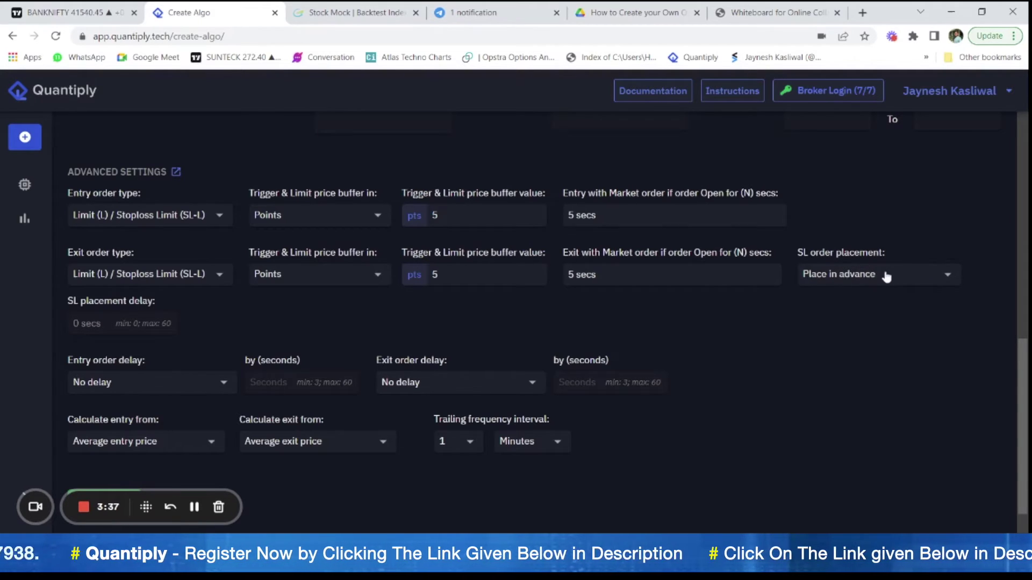
pyautogui.click(885, 278)
pyautogui.click(723, 310)
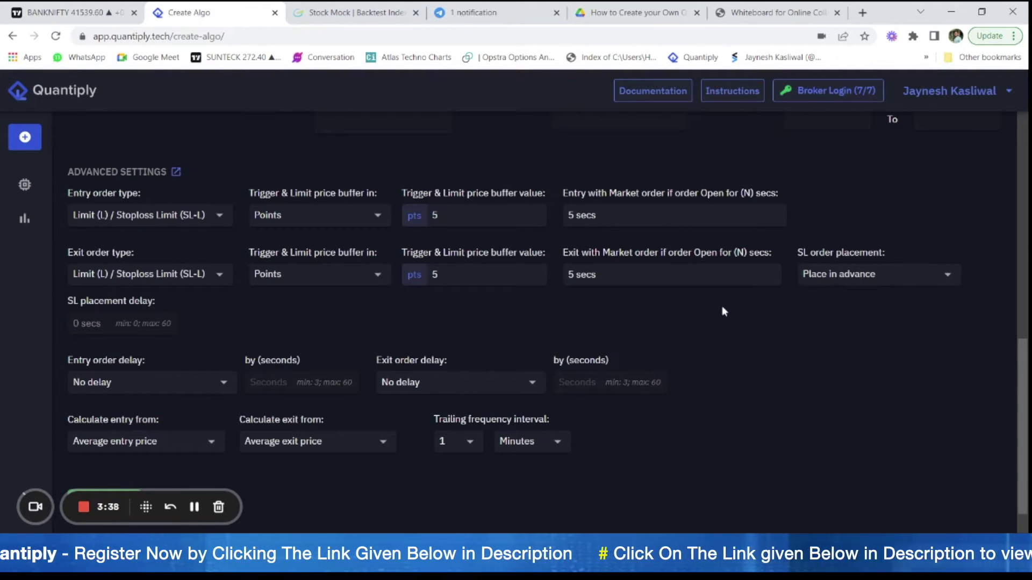
pyautogui.click(833, 278)
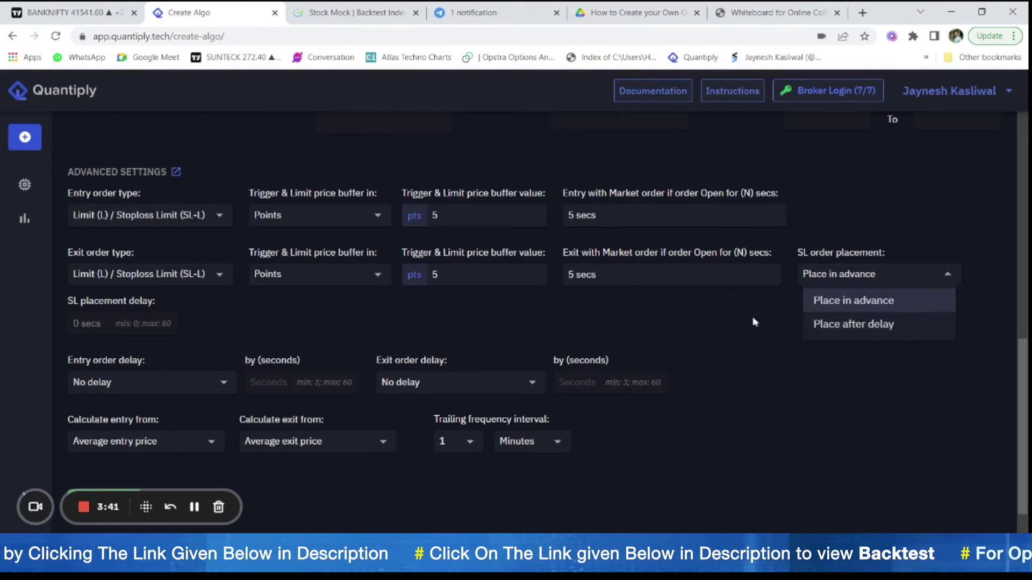
pyautogui.click(698, 317)
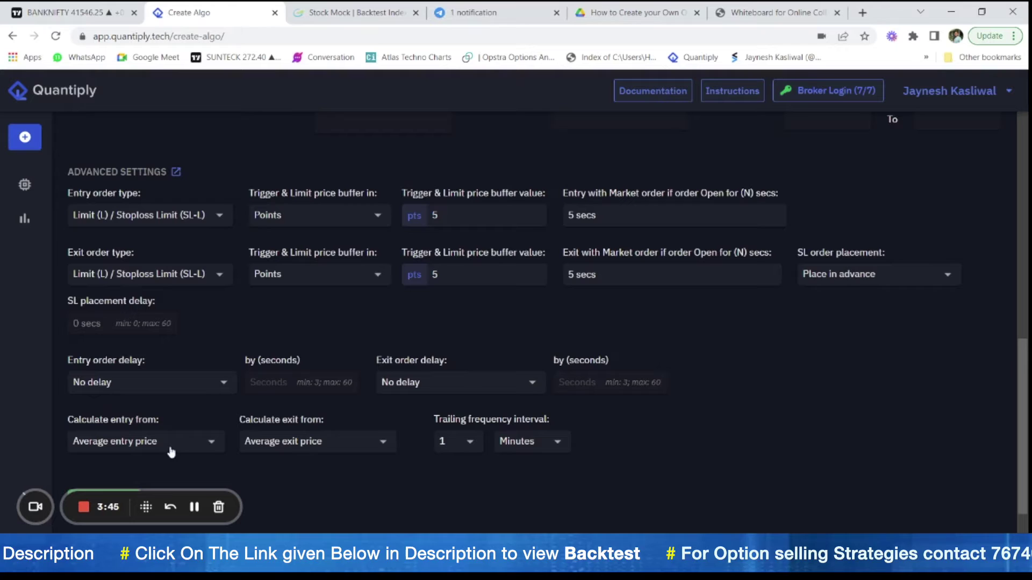
# - Save the algo as "100 CPR at 9:30" for Friday without assigning a broker
pyautogui.scroll(-1, 177, 452)
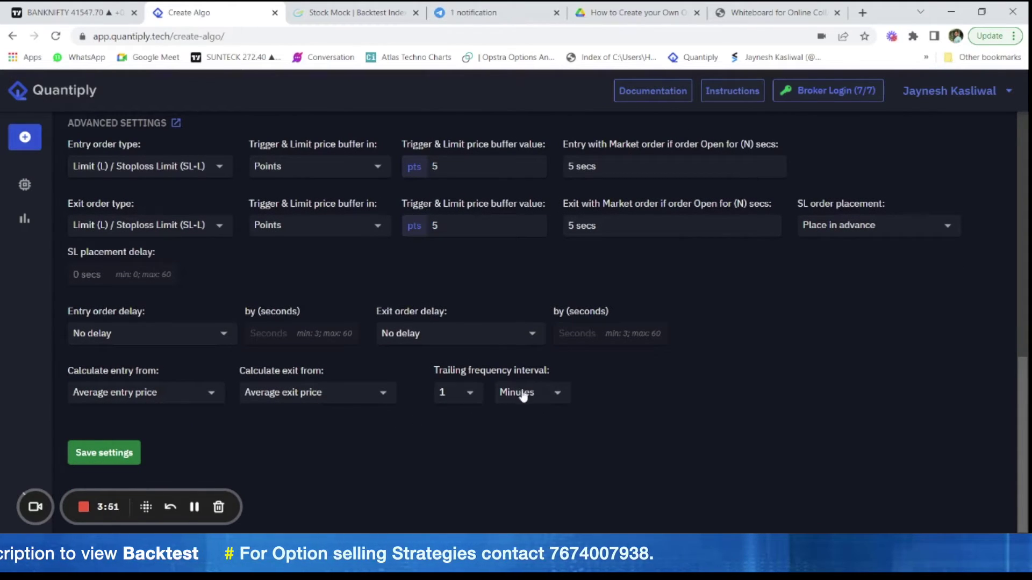
pyautogui.click(101, 457)
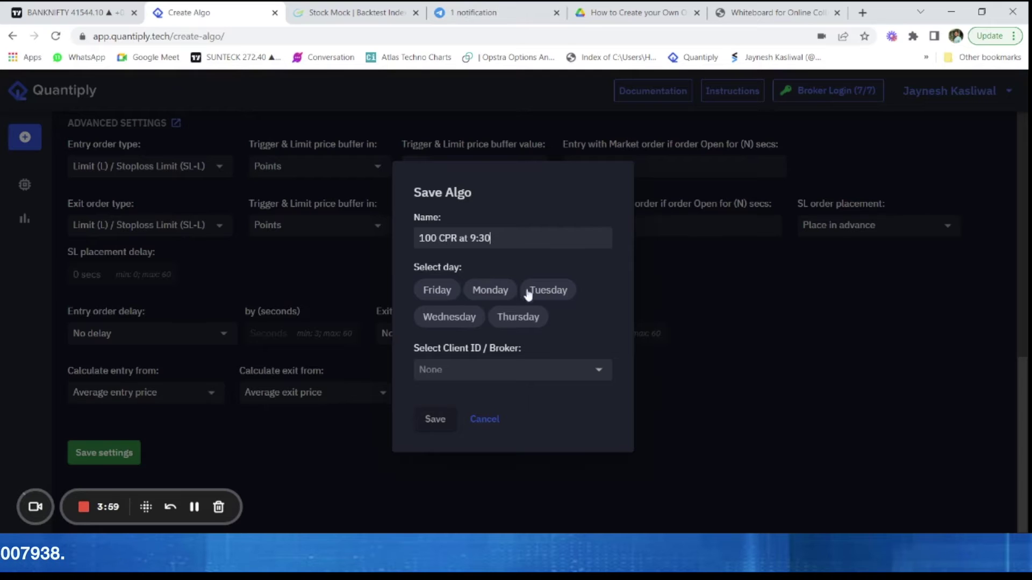
pyautogui.click(450, 290)
pyautogui.click(436, 419)
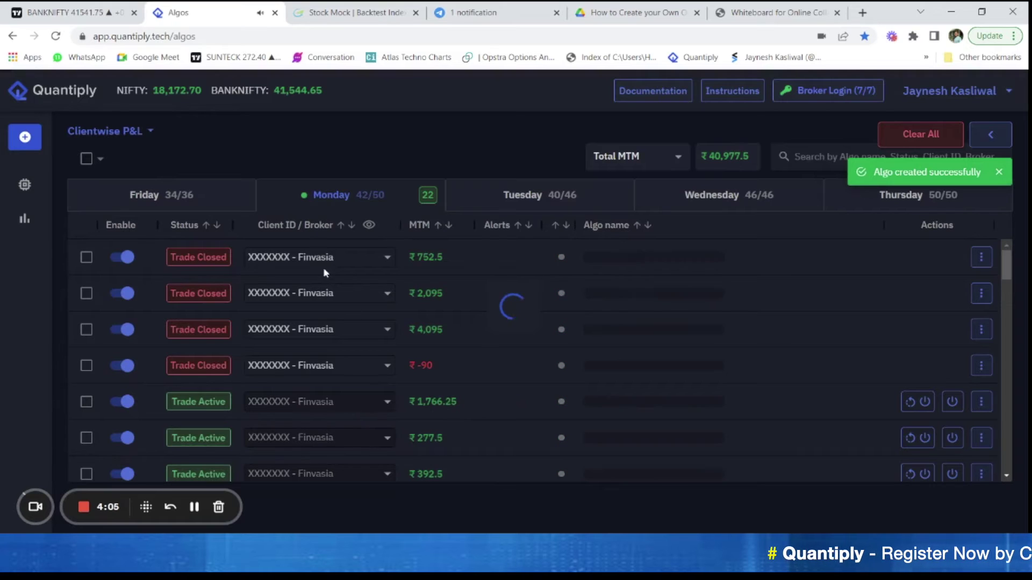
# - Duplicate Friday's "100 CPR at 9:30" algo as "S:2 100 CPR at 11" for Friday without assigning a broker
pyautogui.click(162, 195)
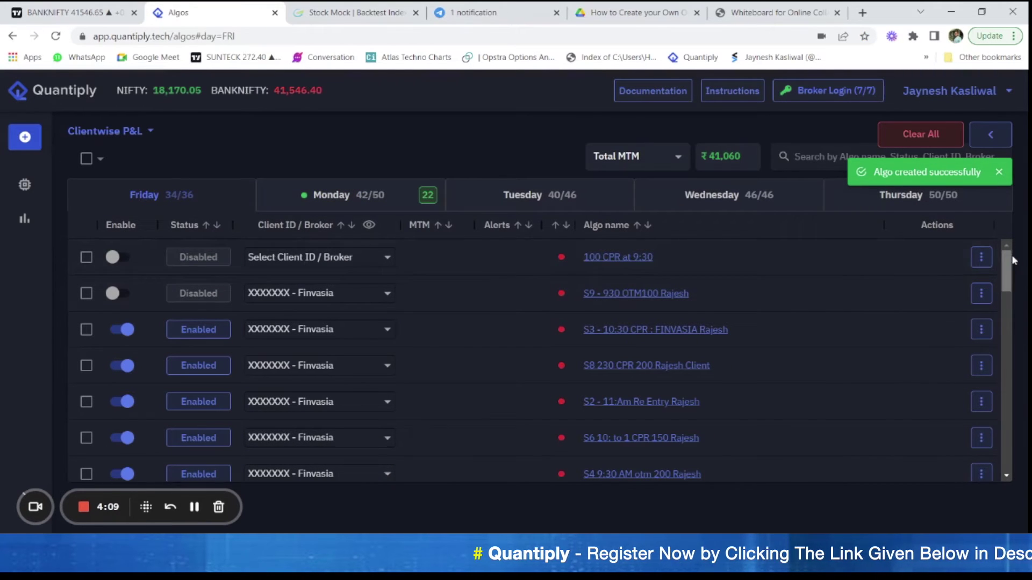
pyautogui.click(983, 262)
pyautogui.click(991, 290)
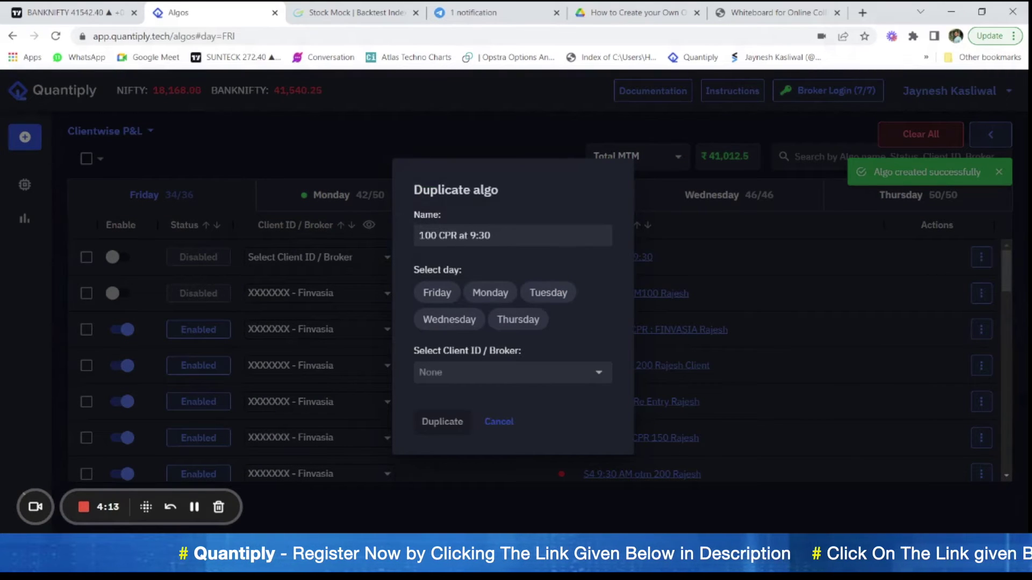
pyautogui.hotkey('shift', 'Left')
pyautogui.hotkey('shift', 'Left')
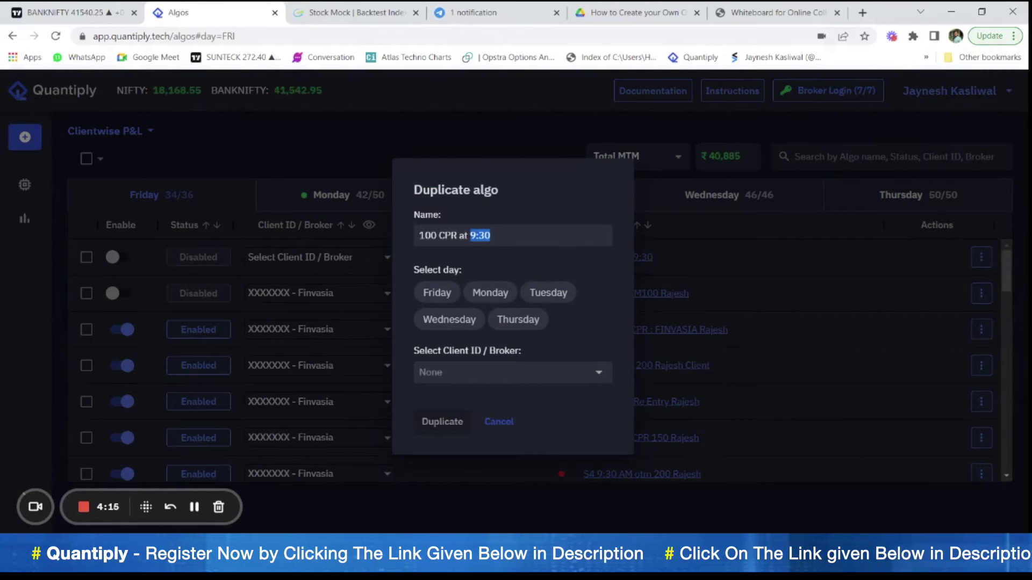
pyautogui.write('11')
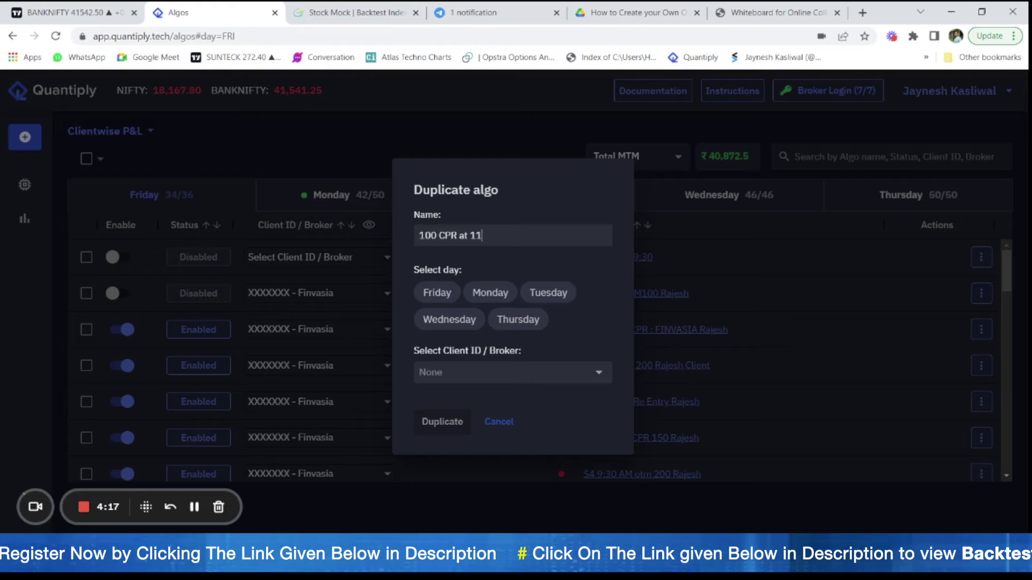
pyautogui.press('Home')
pyautogui.write('S:2')
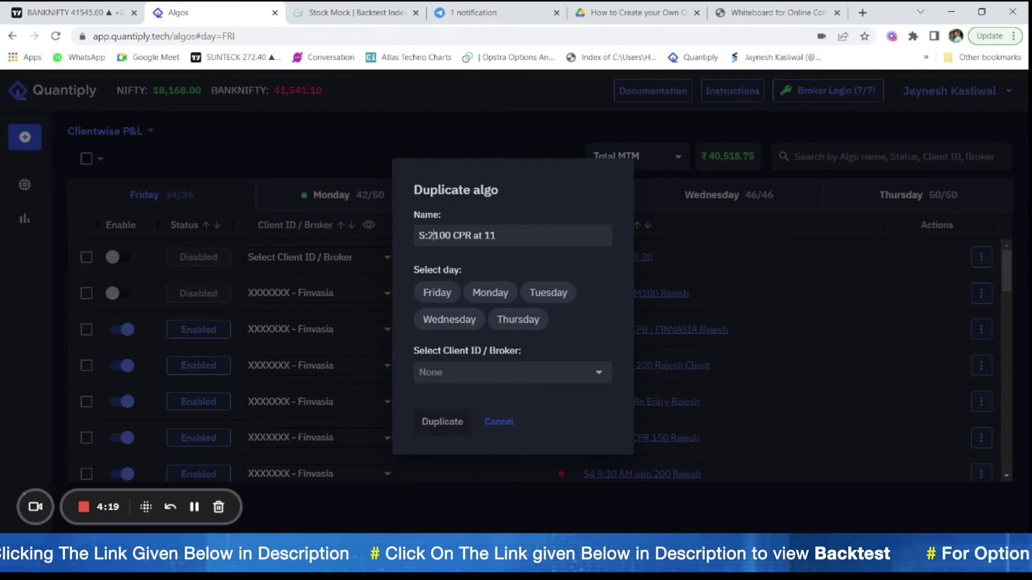
pyautogui.click(446, 297)
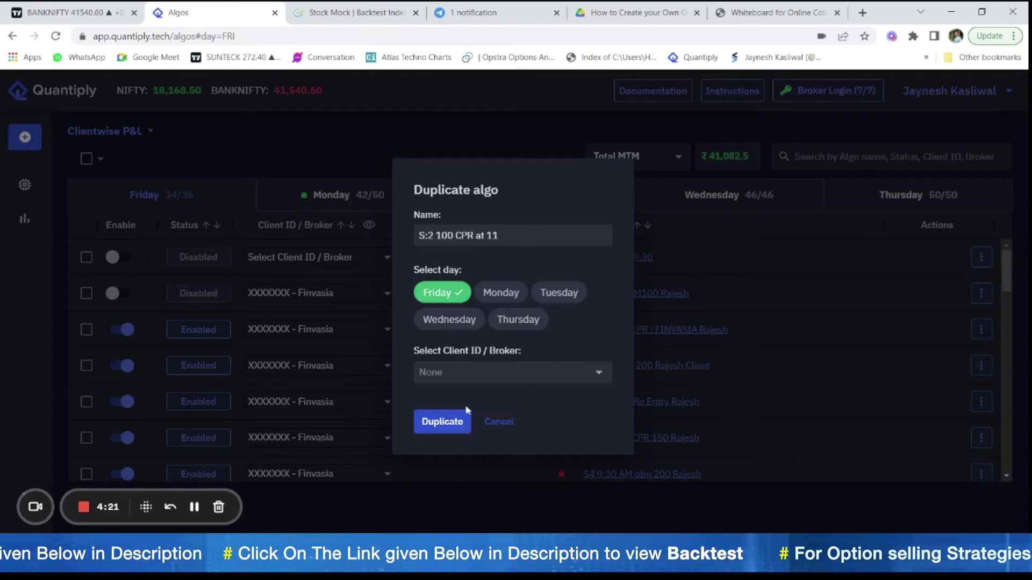
pyautogui.click(442, 421)
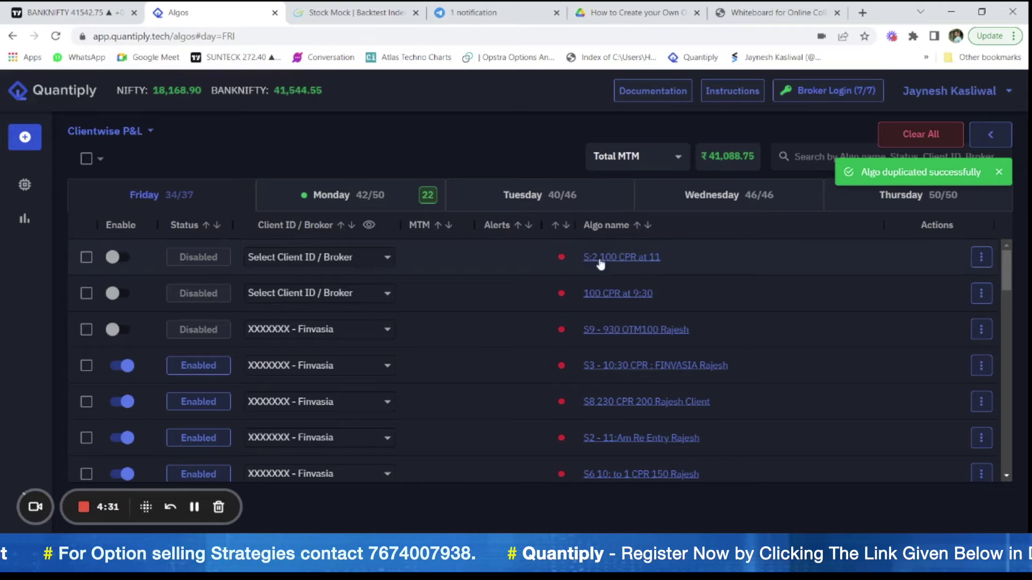
# - Open the duplicated "S:2 100 CPR at 11" algo and the 200 CPR strategy in Stock Mock to compare their settings
pyautogui.click(633, 263)
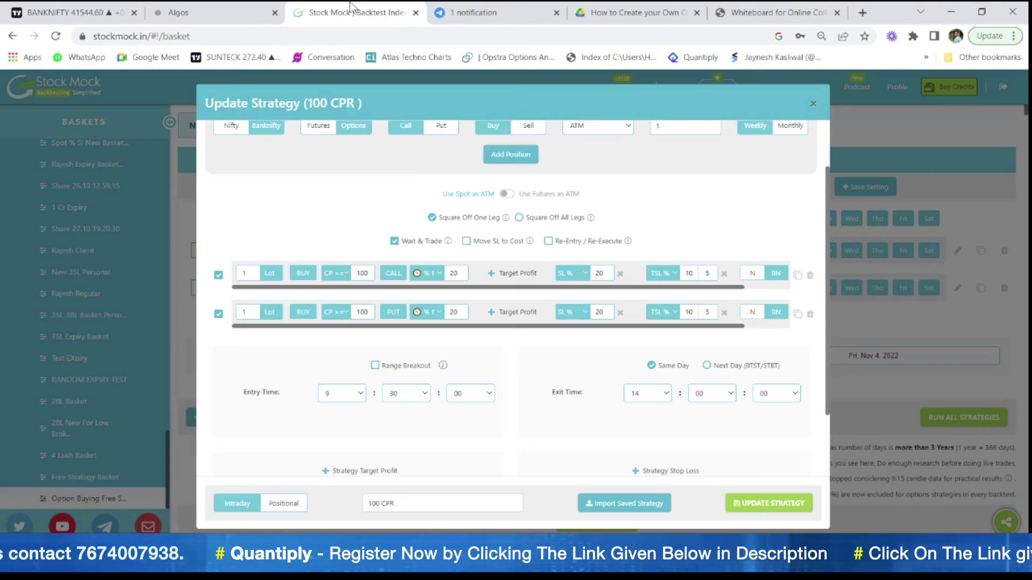
pyautogui.click(350, 12)
pyautogui.click(813, 104)
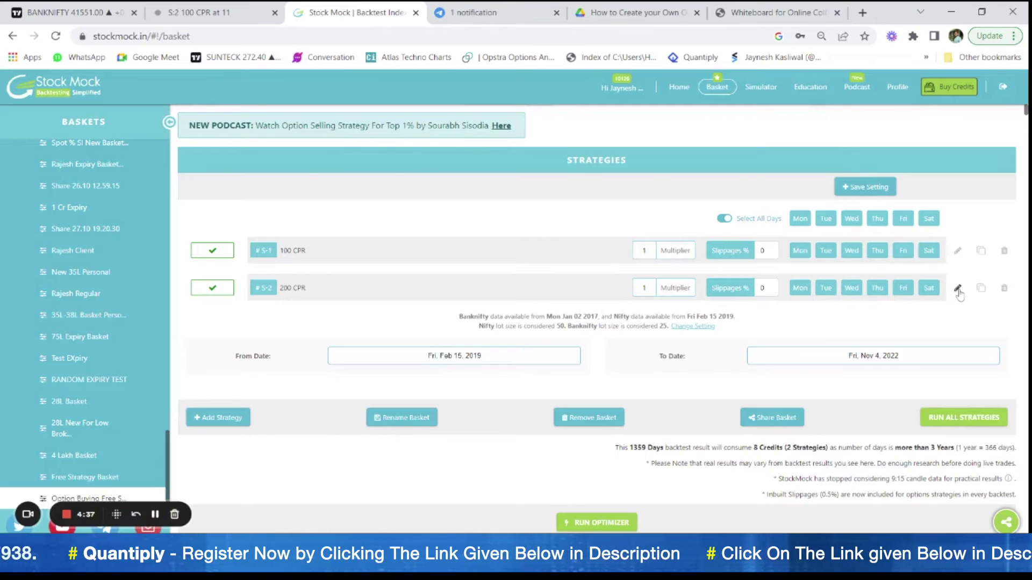
pyautogui.click(957, 288)
pyautogui.scroll(-5, 723, 283)
pyautogui.click(200, 12)
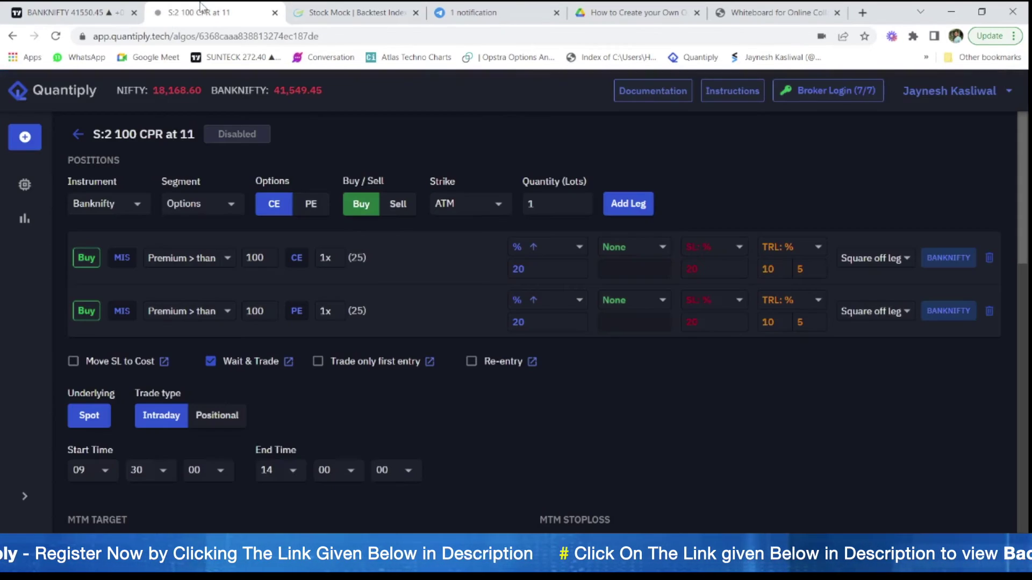
pyautogui.click(360, 9)
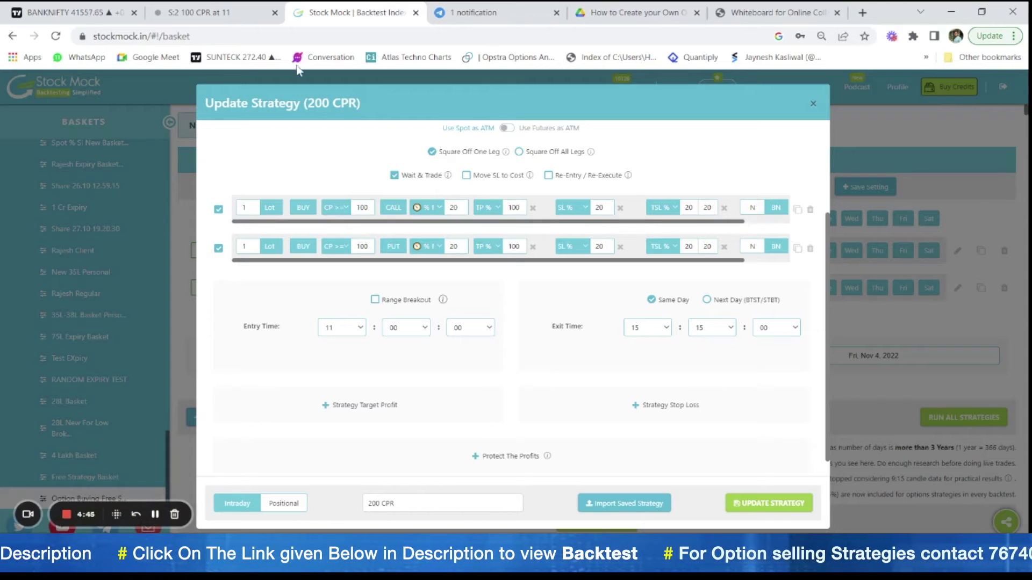
# - In the Quantiply algo, set a percentage target (TGT: %) of 100 on both the CE and PE legs
pyautogui.click(250, 16)
pyautogui.click(628, 247)
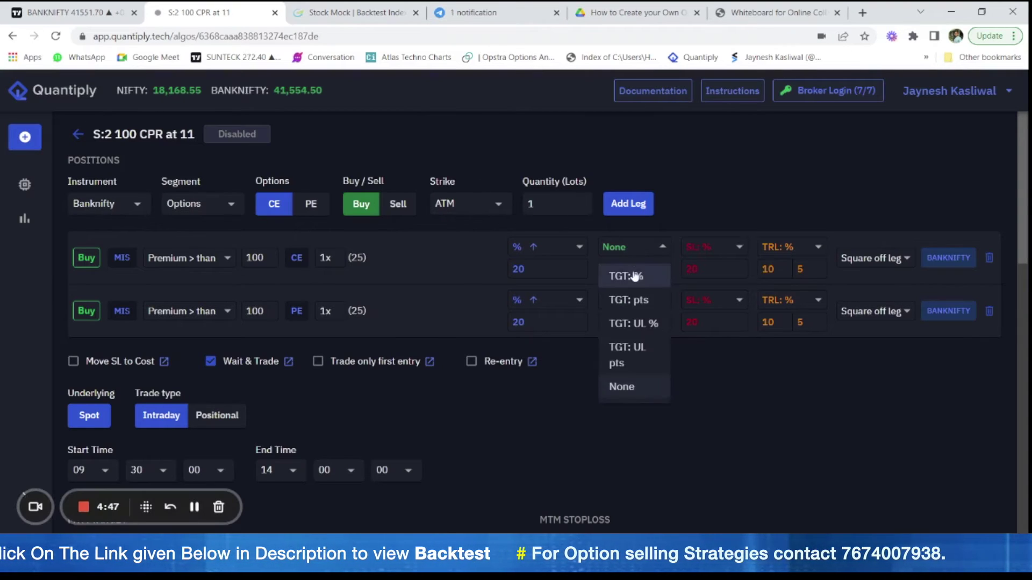
pyautogui.click(631, 275)
pyautogui.click(641, 300)
pyautogui.click(626, 329)
pyautogui.click(603, 268)
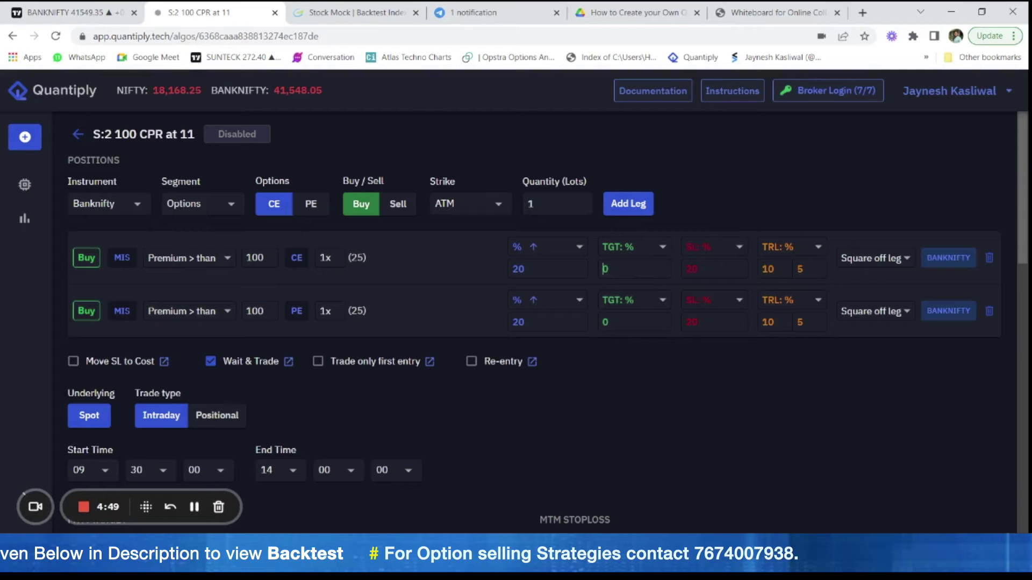
pyautogui.write('100')
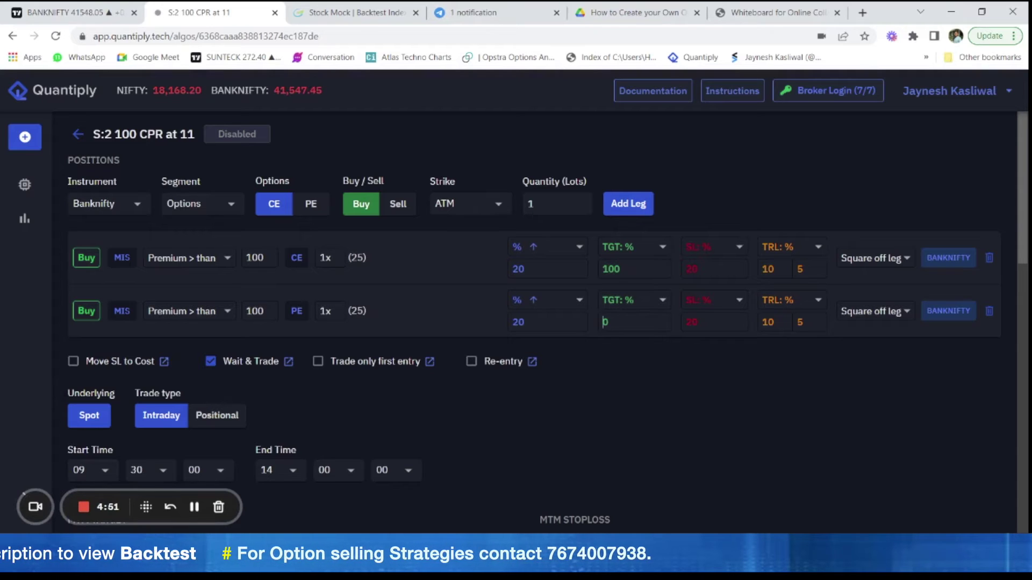
pyautogui.write('100')
# - Check the trailing values in Stock Mock and set both Quantiply legs' percentage trailing stop loss to 20 and 20
pyautogui.click(360, 11)
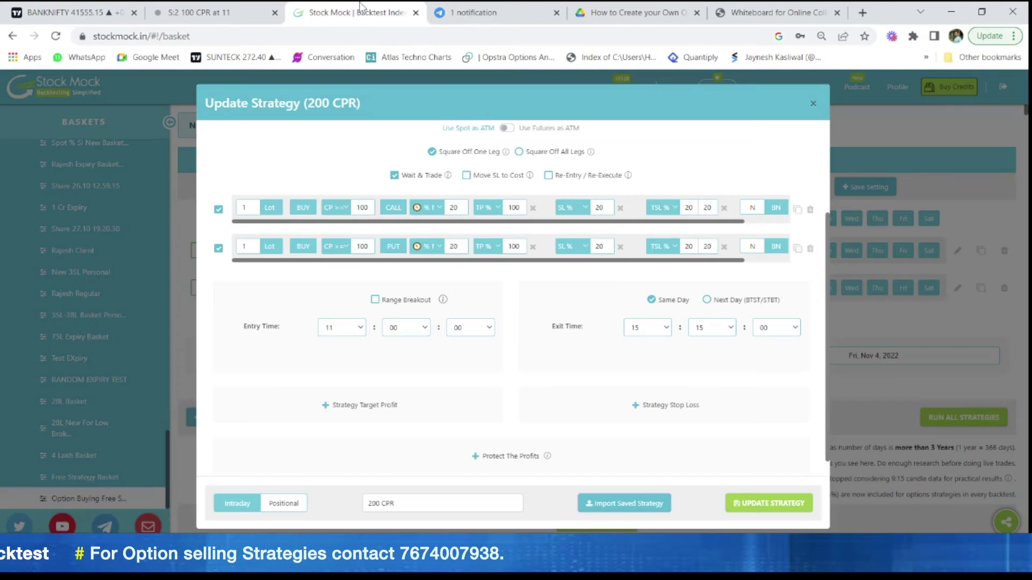
pyautogui.click(209, 11)
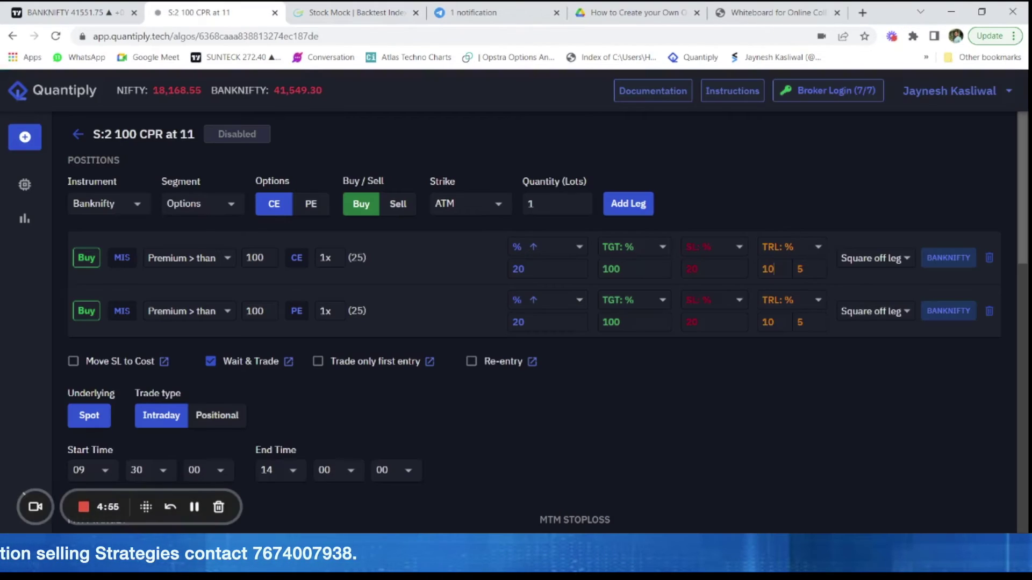
pyautogui.doubleClick(758, 273)
pyautogui.write('20')
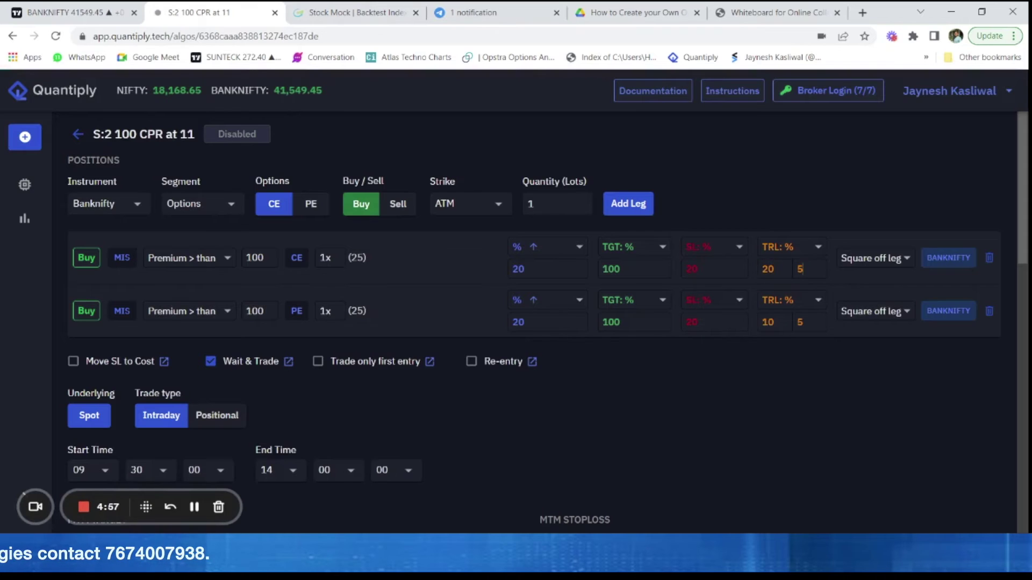
pyautogui.press('Tab')
pyautogui.write('20')
pyautogui.doubleClick(770, 322)
pyautogui.write('20')
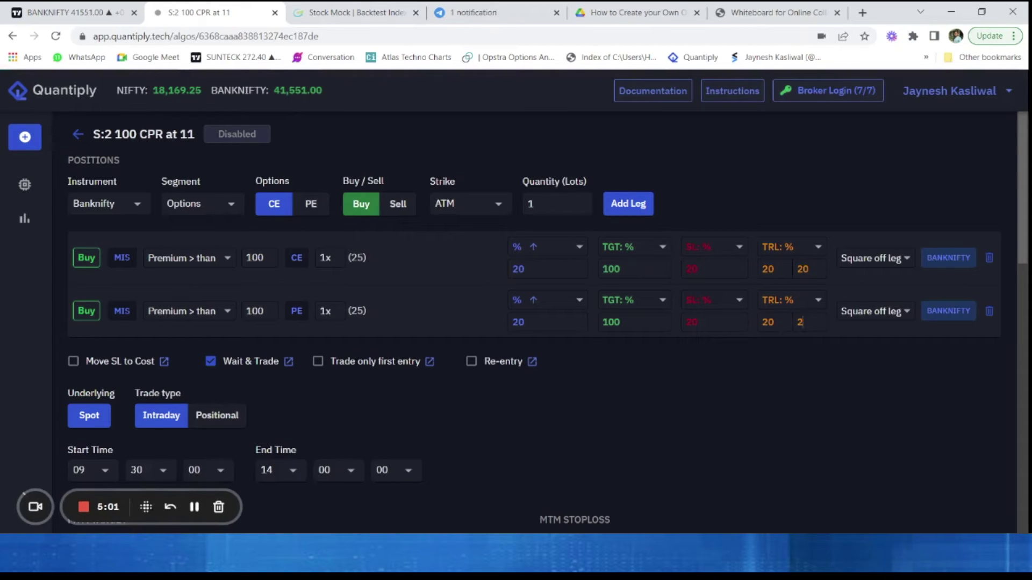
pyautogui.write('0')
# - Set the algo's start time to 11:00:00
pyautogui.scroll(-2, 143, 340)
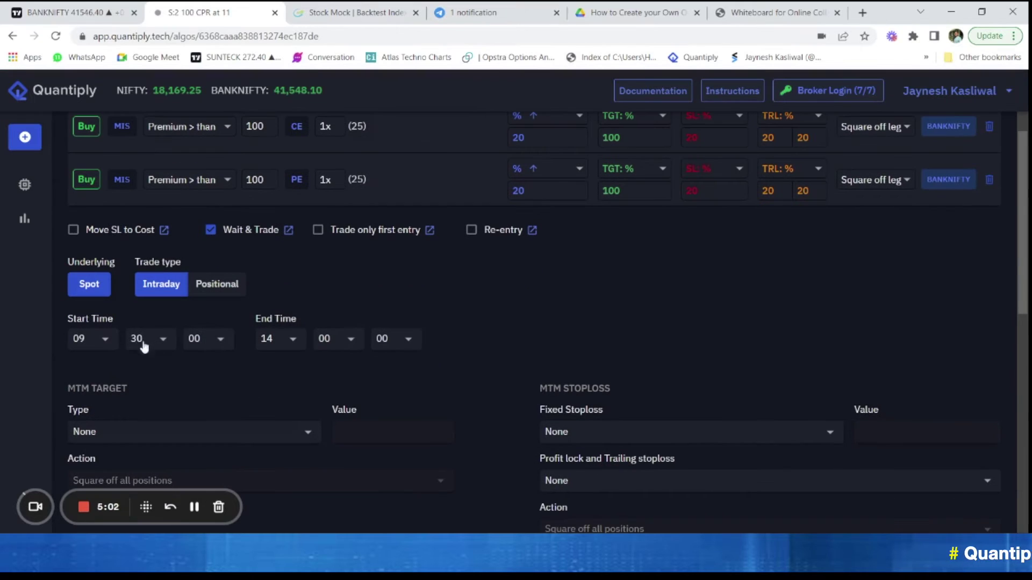
pyautogui.click(100, 339)
pyautogui.click(92, 411)
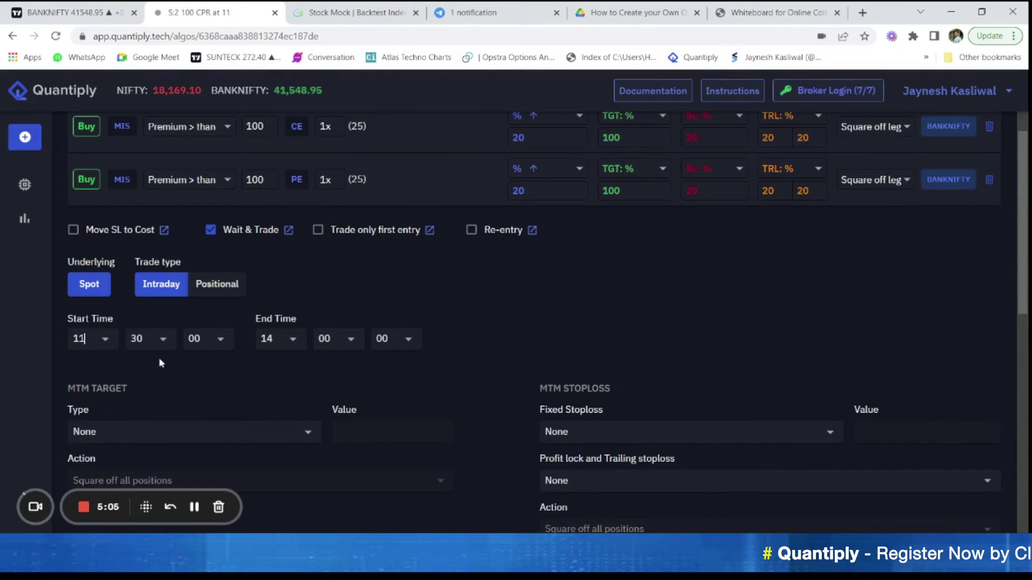
pyautogui.click(159, 339)
pyautogui.scroll(6, 152, 355)
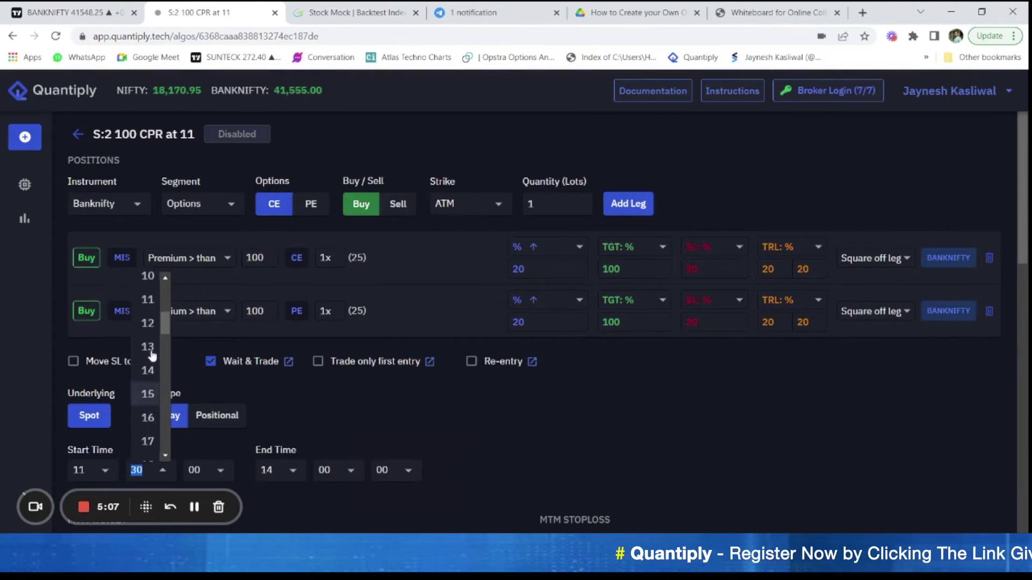
pyautogui.scroll(5, 150, 323)
pyautogui.click(150, 297)
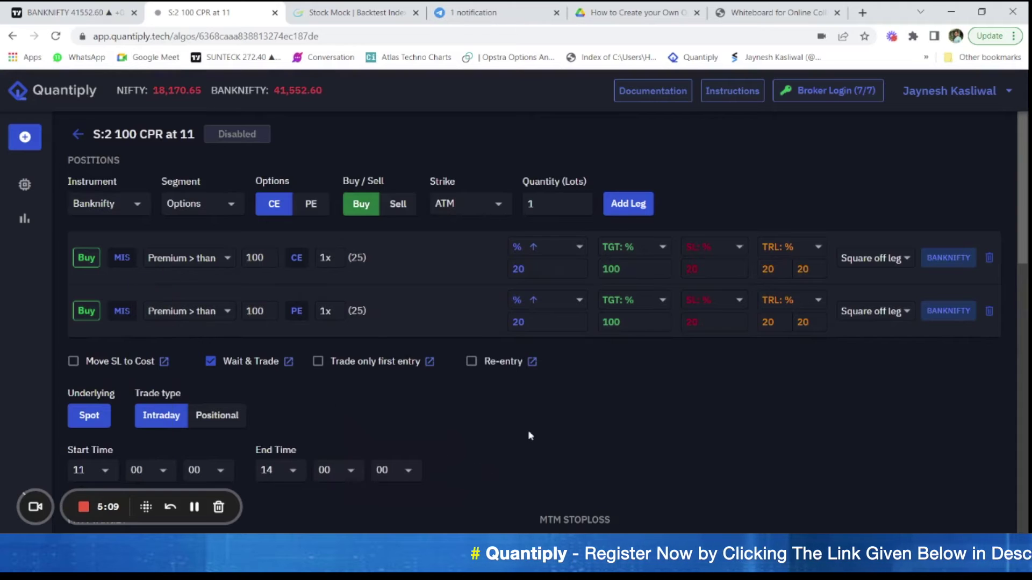
# - Set the algo's end time to 15:15:00
pyautogui.scroll(-4, 529, 436)
pyautogui.click(292, 272)
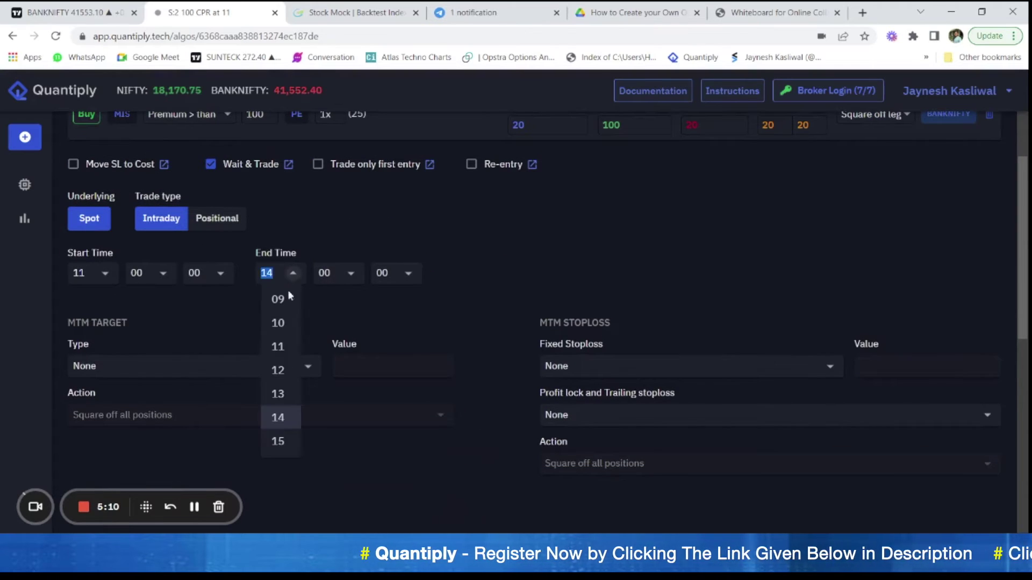
pyautogui.click(278, 442)
pyautogui.click(341, 274)
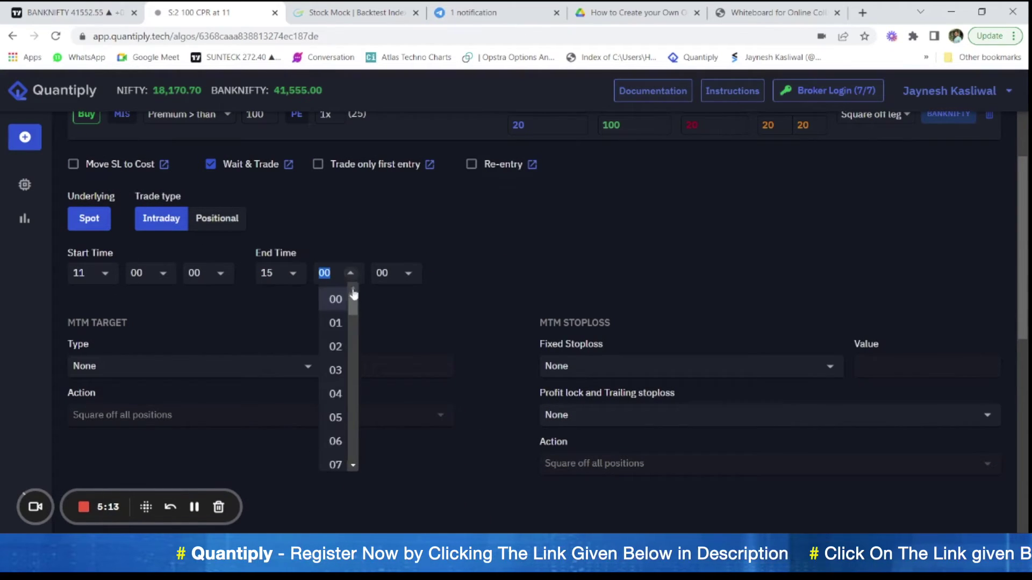
pyautogui.scroll(-5, 346, 398)
pyautogui.scroll(-1, 347, 397)
pyautogui.click(336, 325)
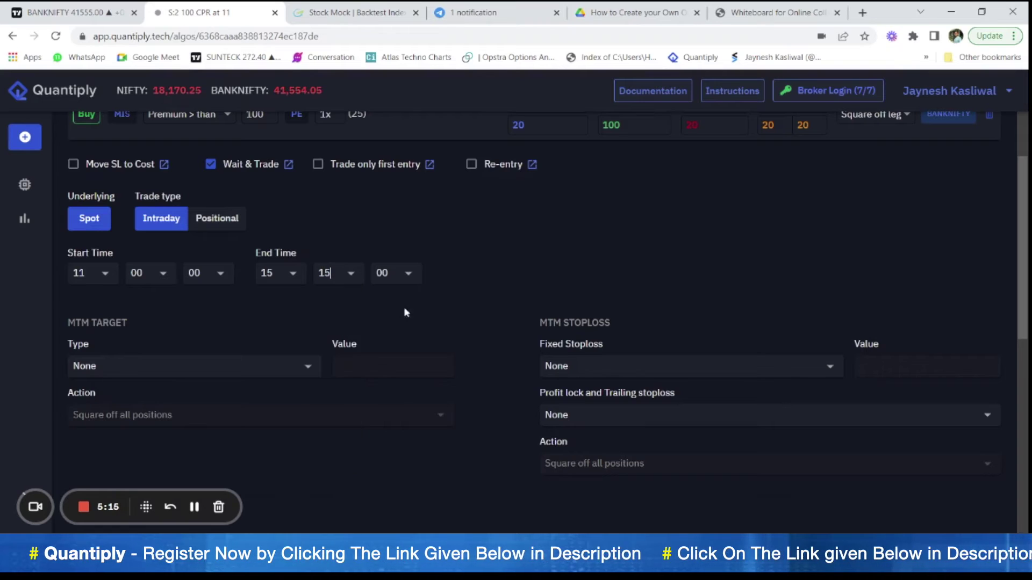
# - Review the MTM, premium matching and advanced settings, and save the algo's settings
pyautogui.scroll(-3, 417, 305)
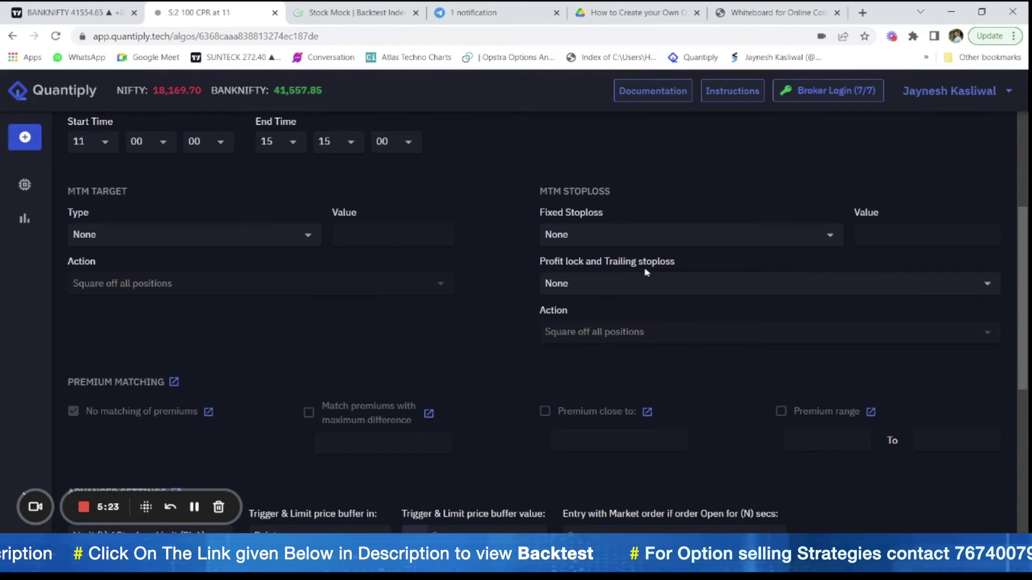
pyautogui.scroll(-5, 588, 258)
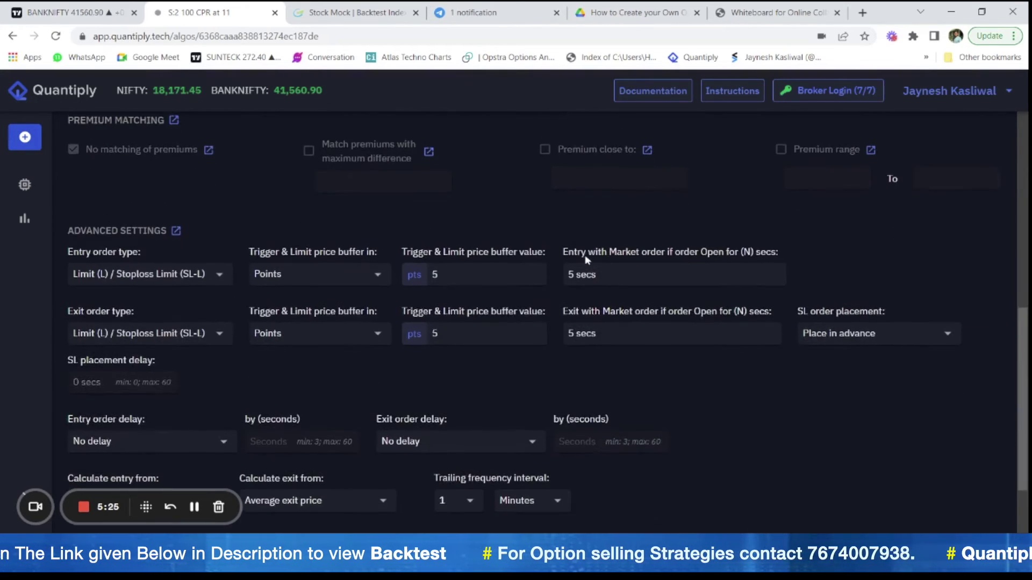
pyautogui.scroll(-1, 588, 264)
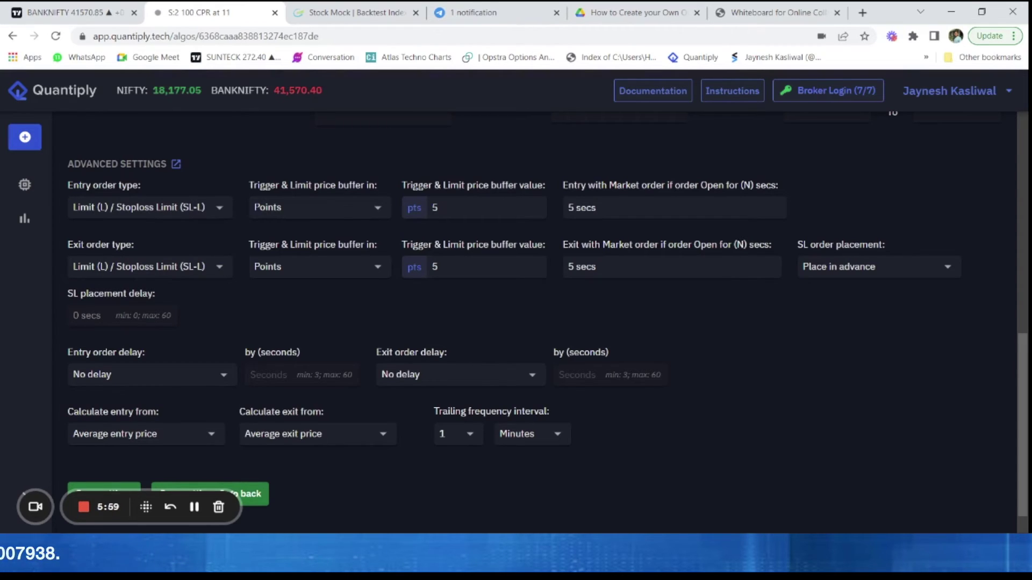
pyautogui.scroll(-1, 248, 281)
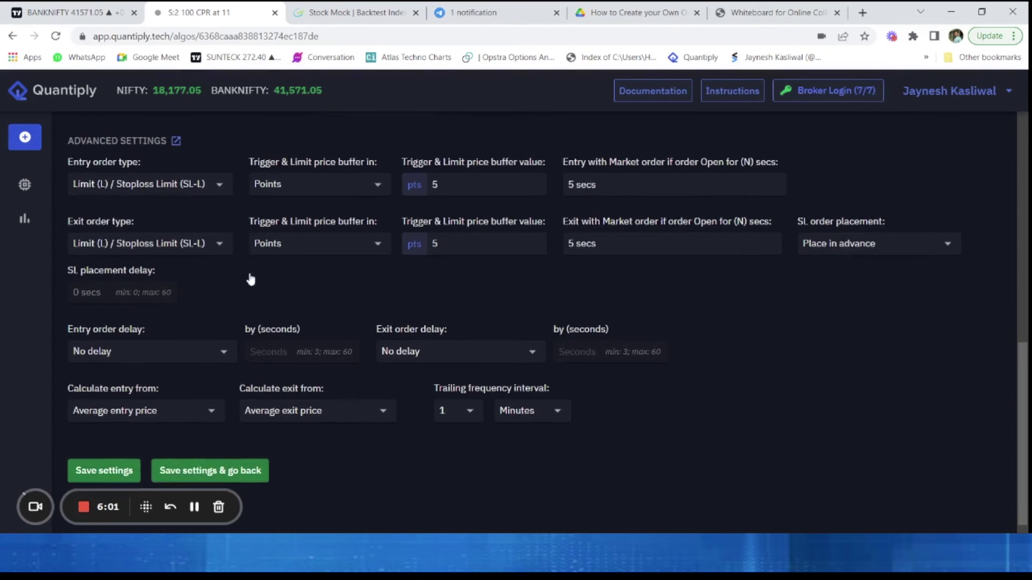
pyautogui.click(114, 452)
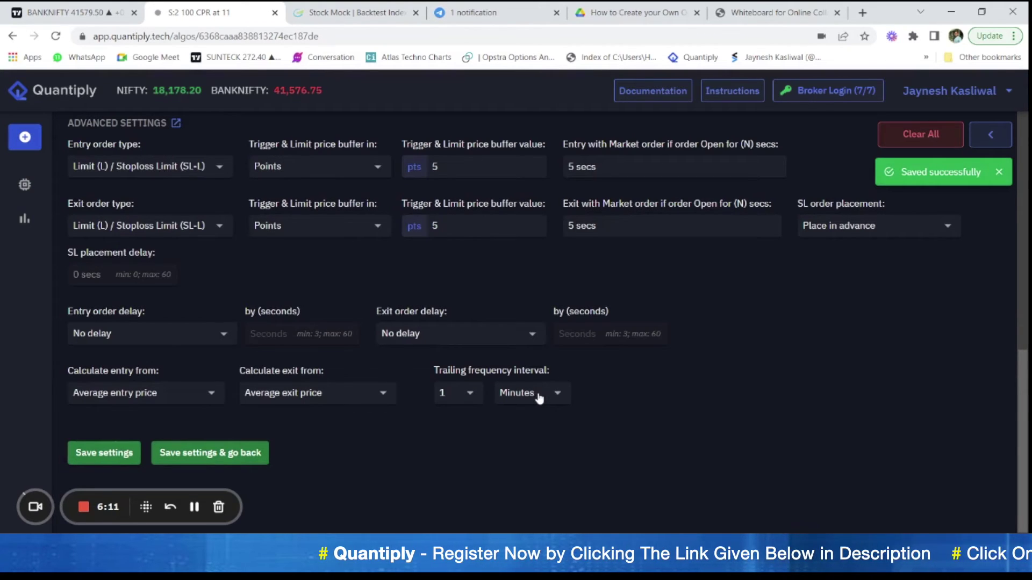
# - Check the trailing stop loss types offered for the CE and PE legs, keeping both on percentage
pyautogui.scroll(10, 749, 379)
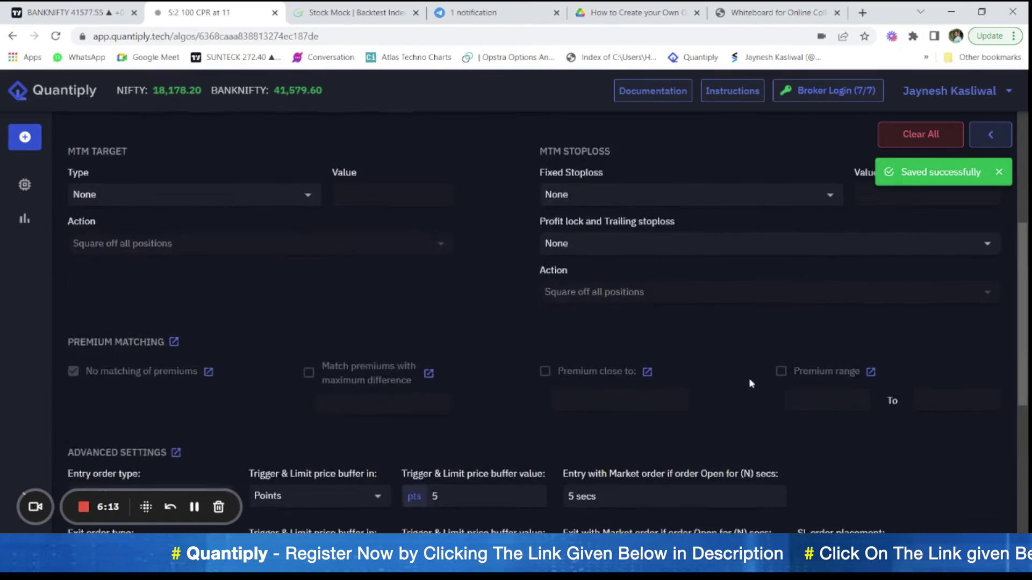
pyautogui.click(804, 248)
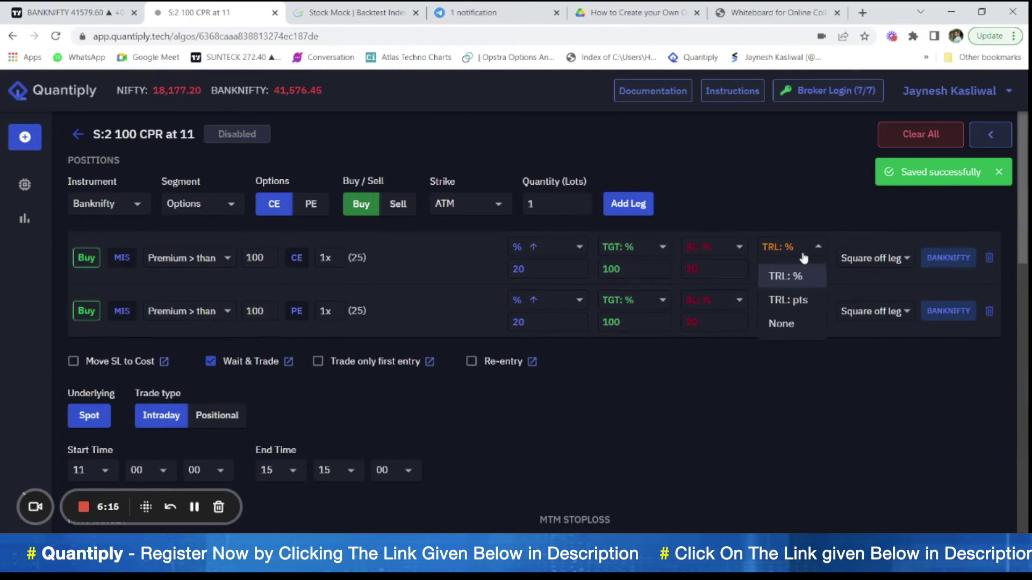
pyautogui.click(796, 276)
pyautogui.click(798, 298)
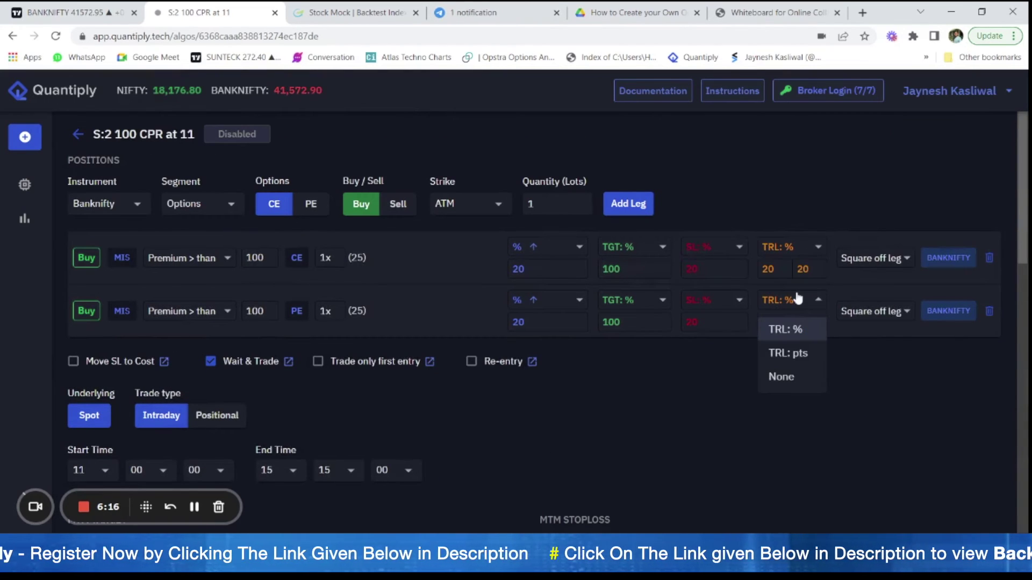
pyautogui.click(798, 327)
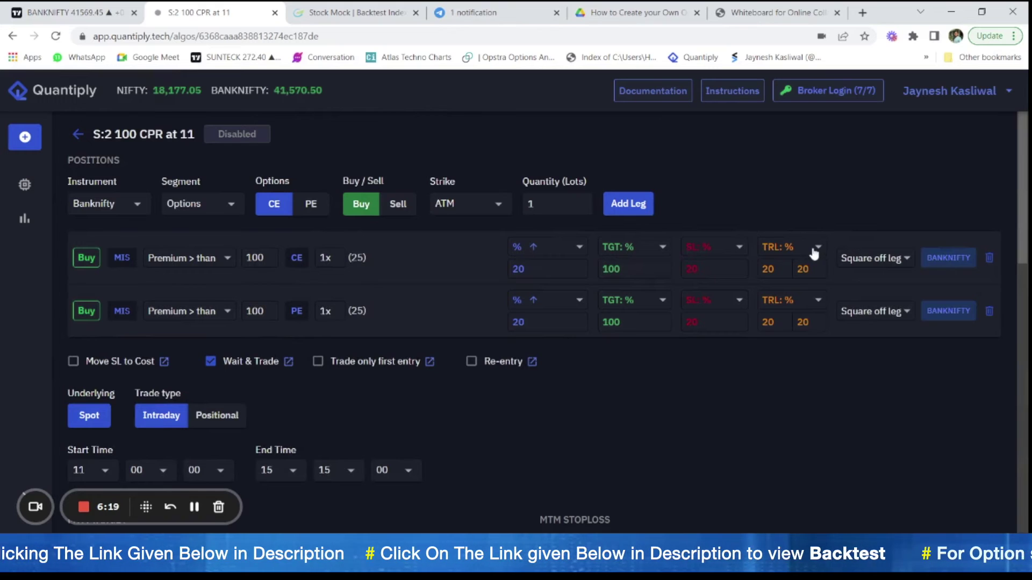
pyautogui.click(785, 301)
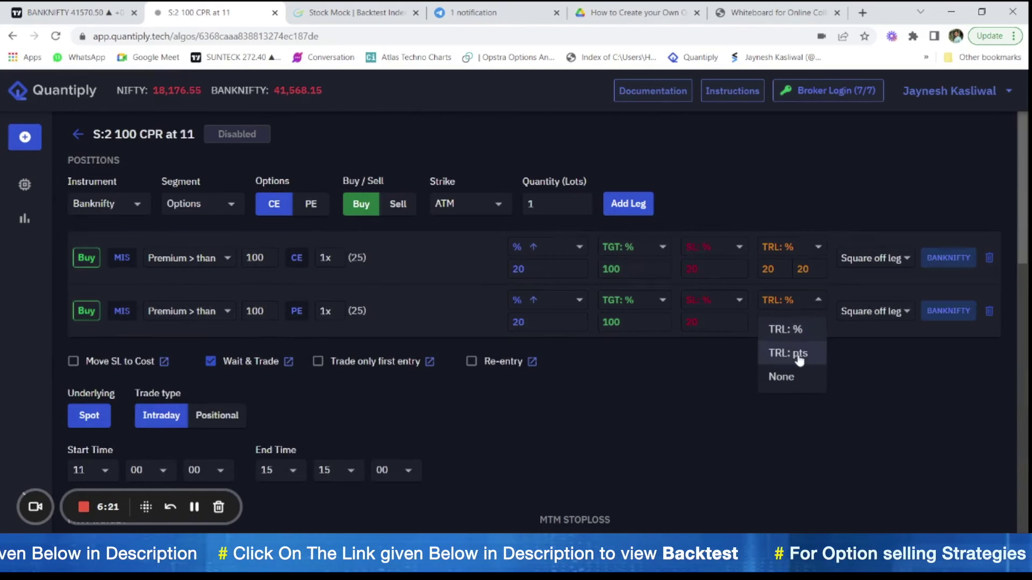
pyautogui.click(799, 354)
pyautogui.click(803, 301)
pyautogui.click(785, 329)
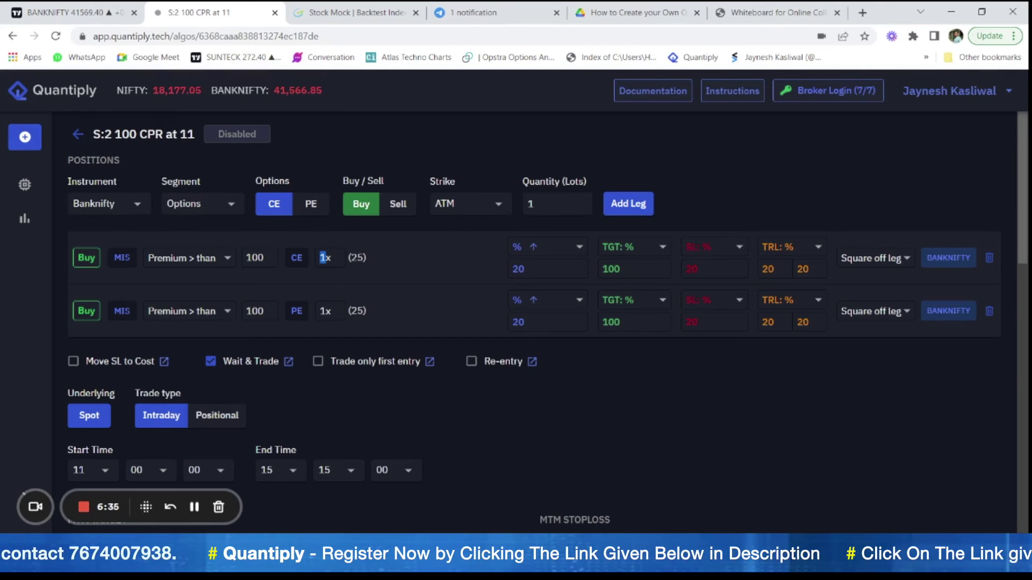
# - Try a quantity of 3 lots on the CE and PE legs, and set both back to 1 lot
pyautogui.click(324, 310)
pyautogui.press('BackSpace')
pyautogui.write('3')
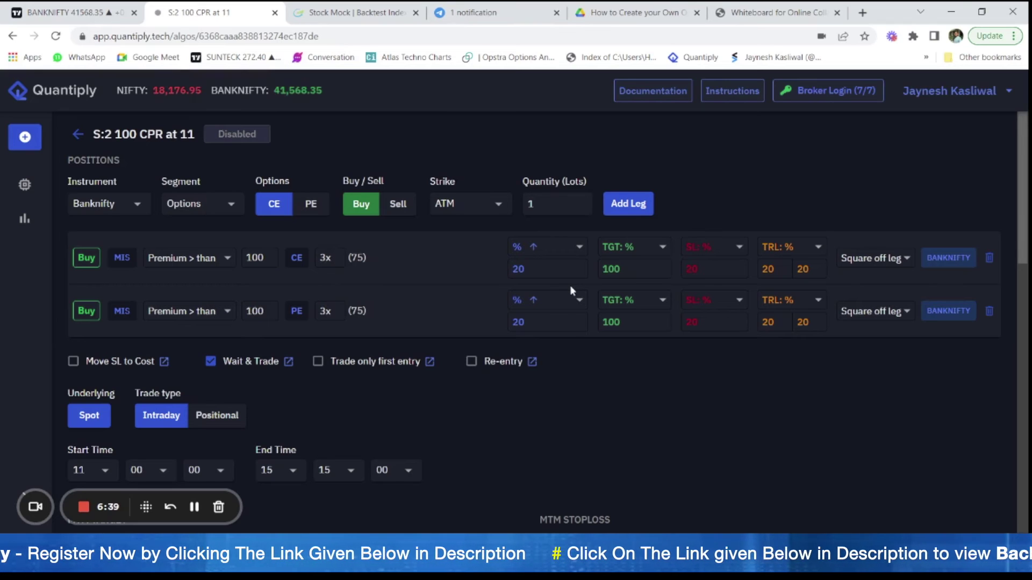
pyautogui.doubleClick(325, 257)
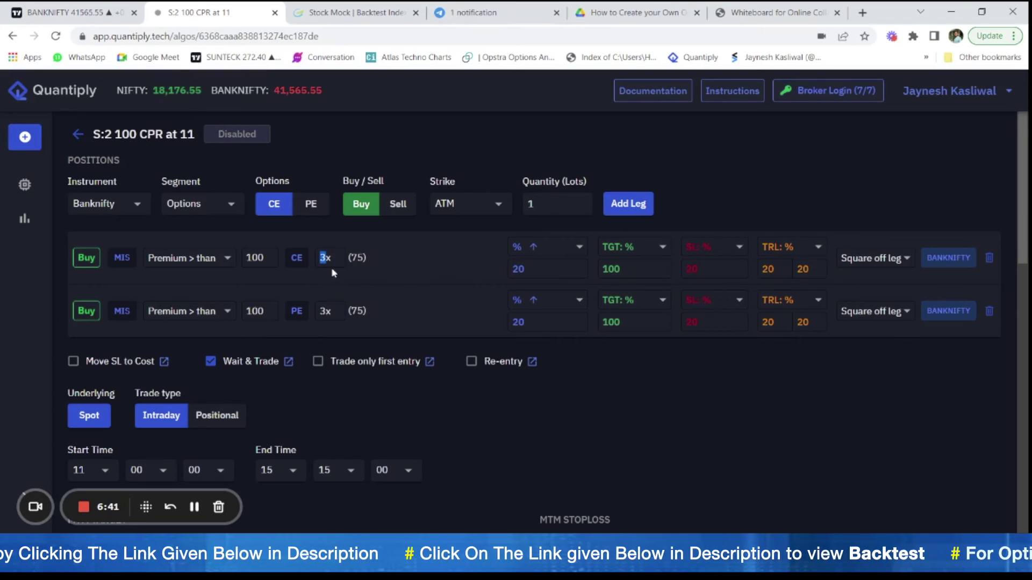
pyautogui.write('1')
pyautogui.press('Tab')
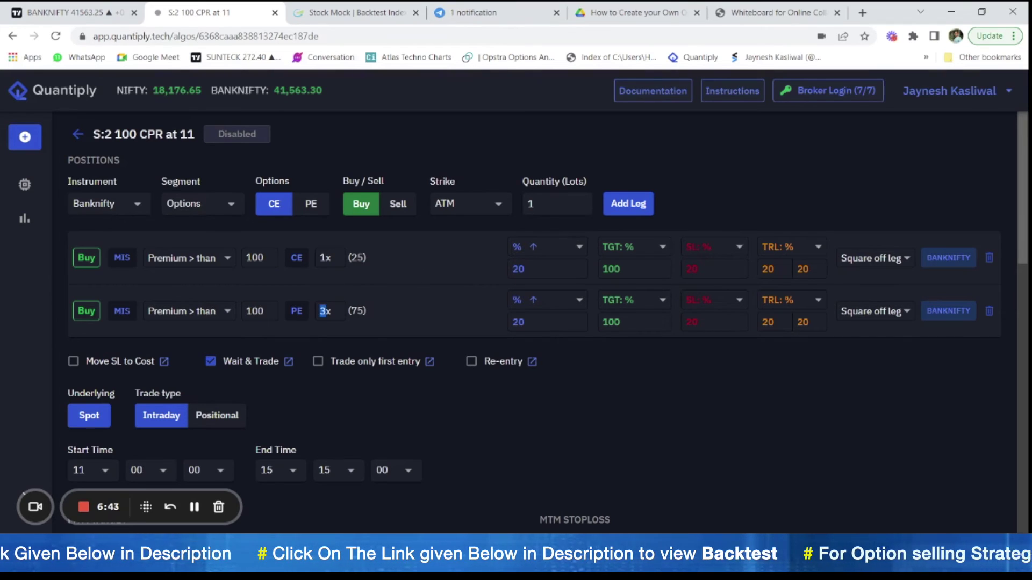
pyautogui.write('1')
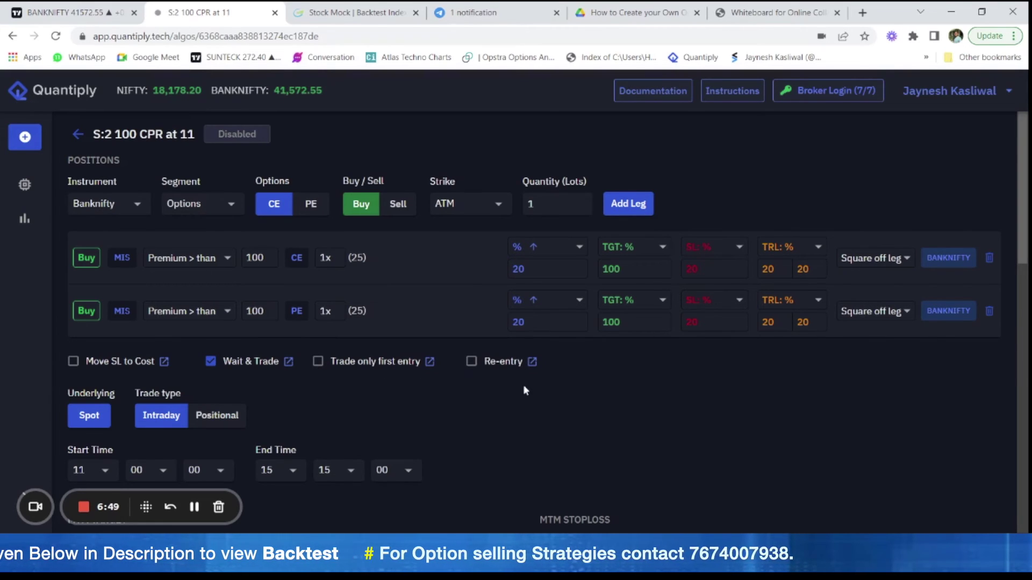
# - Look over the fixed MTM stoploss choices and advanced settings, save the algo's settings and return to the algo list
pyautogui.scroll(-4, 539, 365)
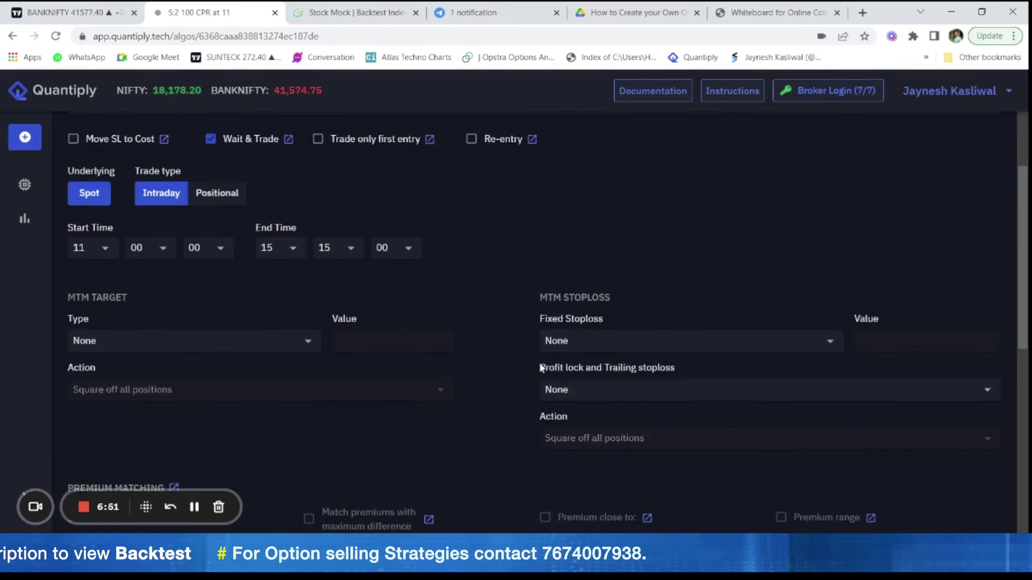
pyautogui.scroll(4, 541, 368)
pyautogui.scroll(-2, 541, 368)
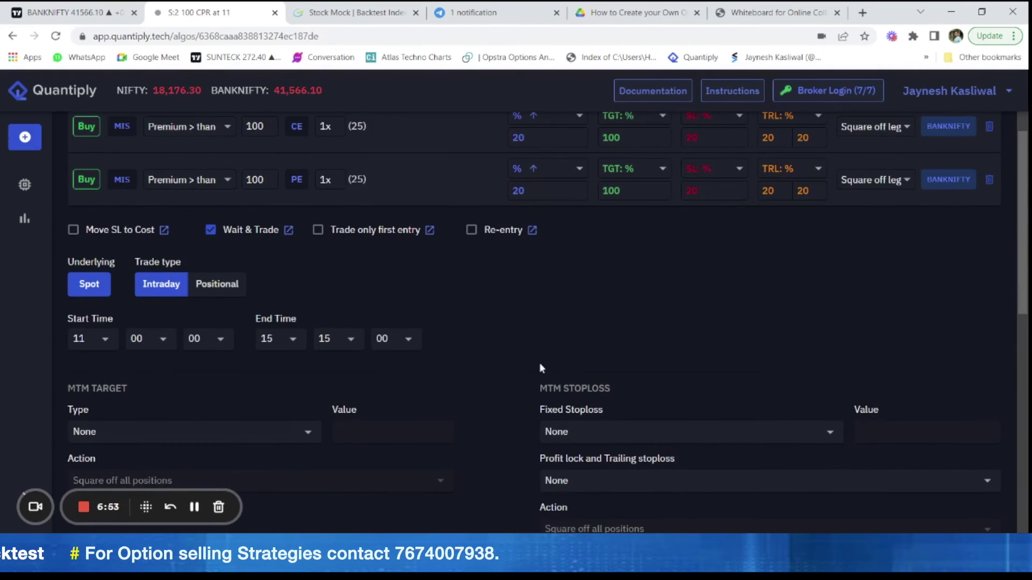
pyautogui.scroll(-2, 552, 354)
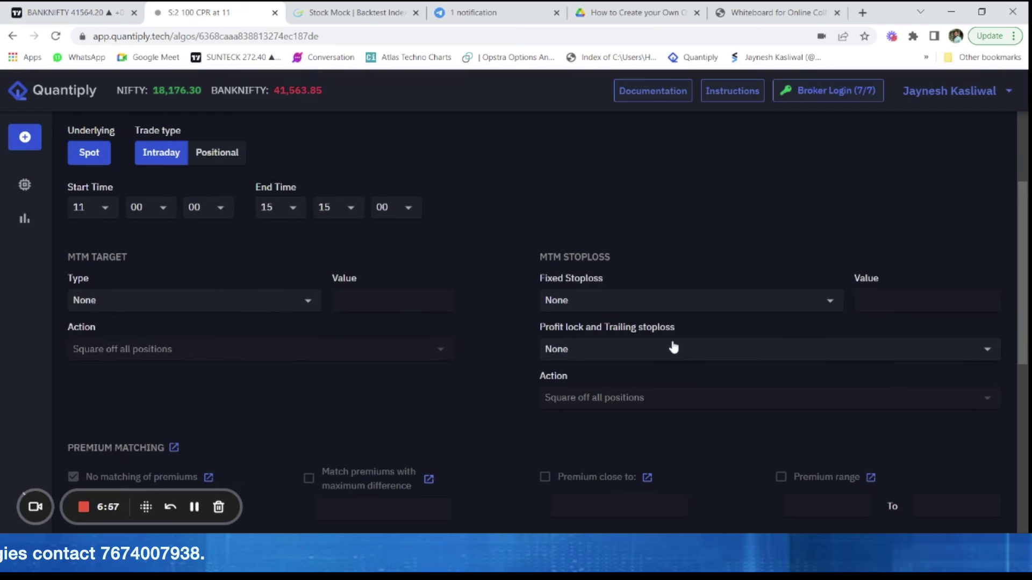
pyautogui.click(698, 311)
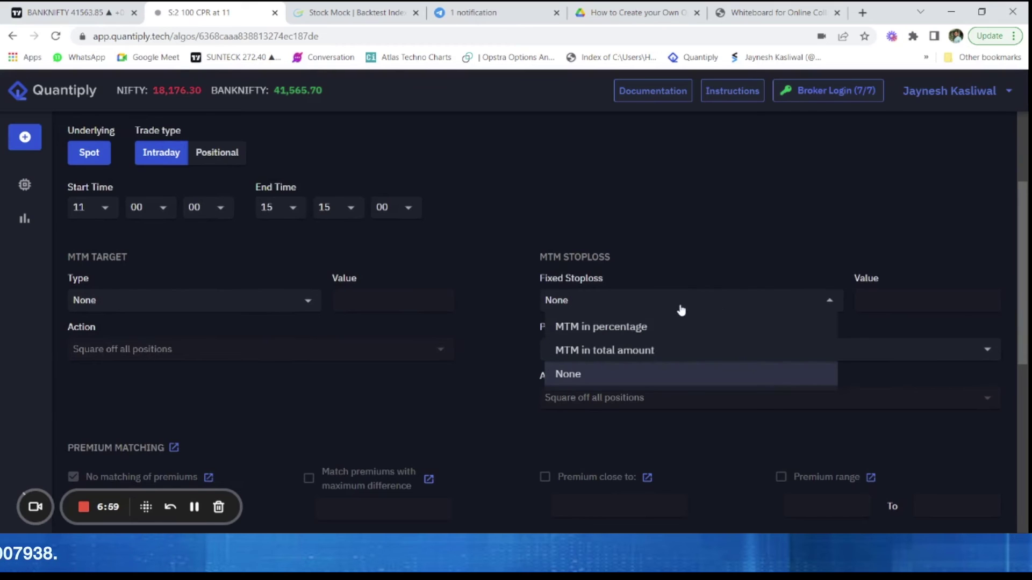
pyautogui.click(723, 234)
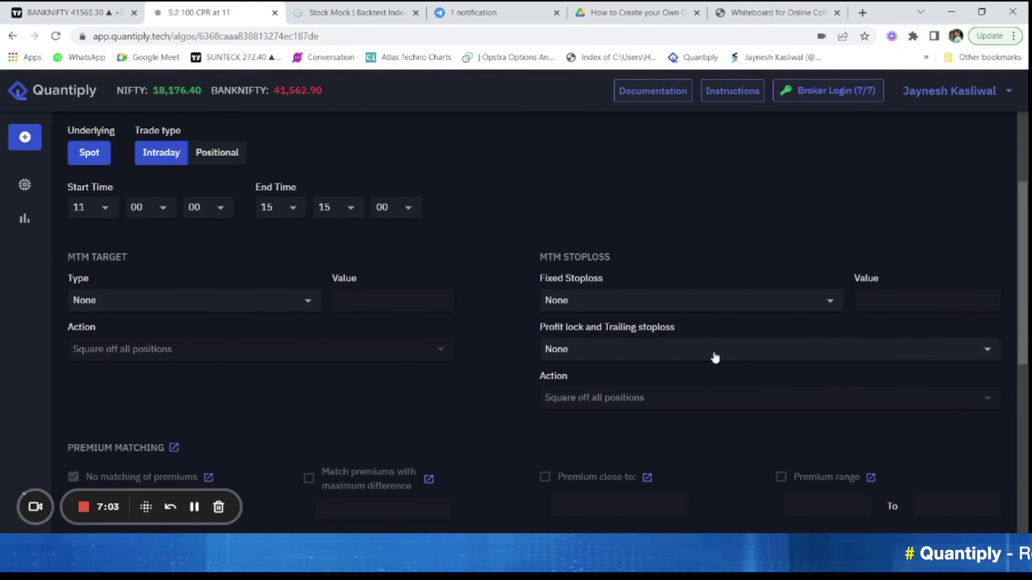
pyautogui.scroll(-5, 715, 357)
pyautogui.scroll(-2, 719, 356)
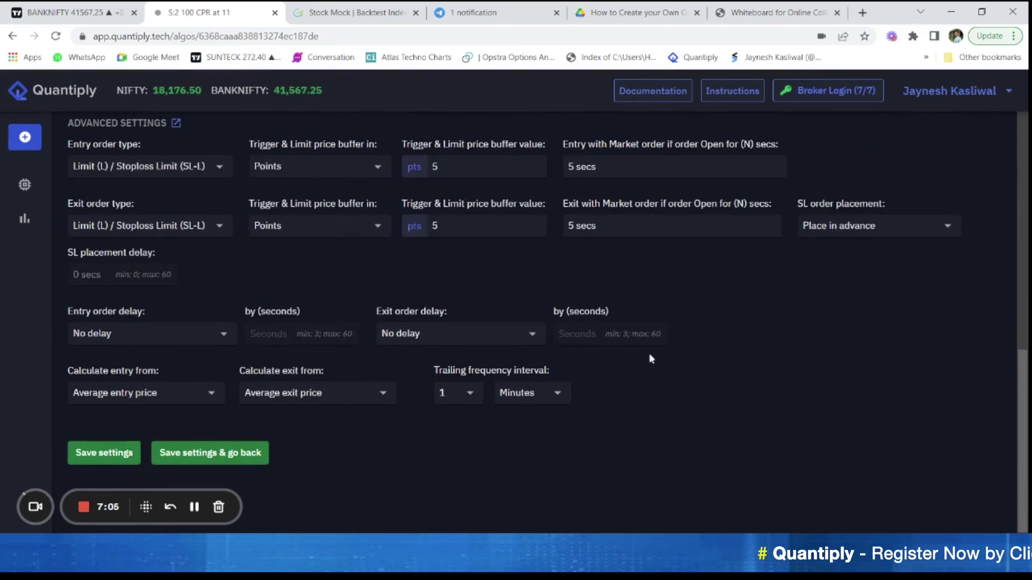
pyautogui.click(126, 454)
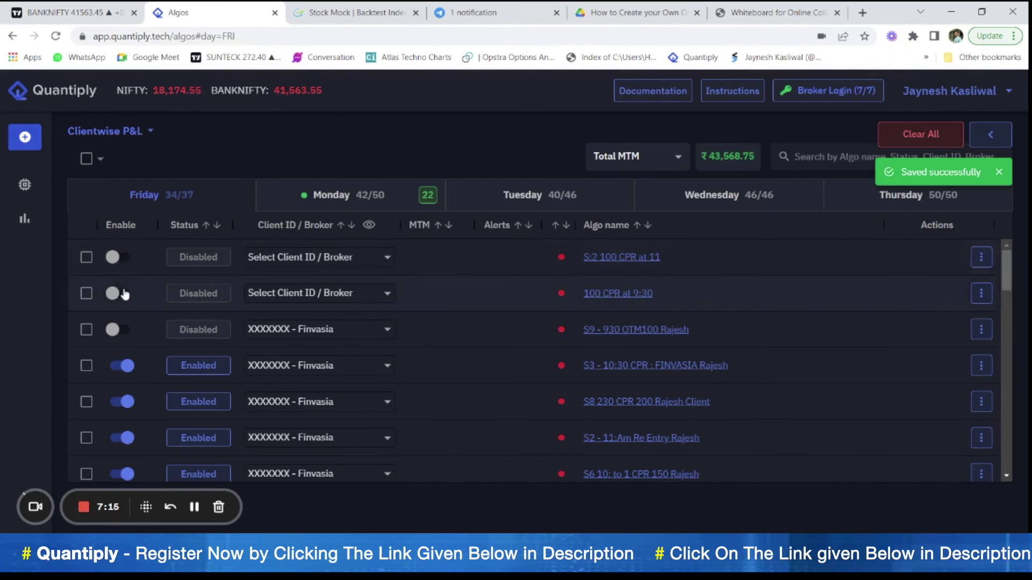
# - Check which client and broker accounts can be assigned to the S:2 100 CPR at 11 algo
pyautogui.click(339, 262)
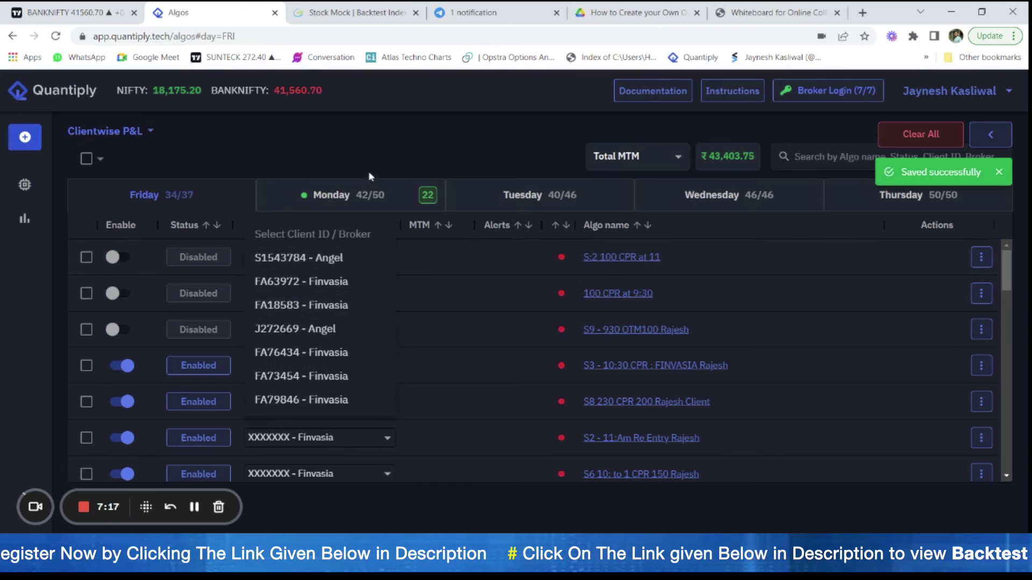
pyautogui.click(337, 227)
pyautogui.click(316, 268)
pyautogui.click(341, 258)
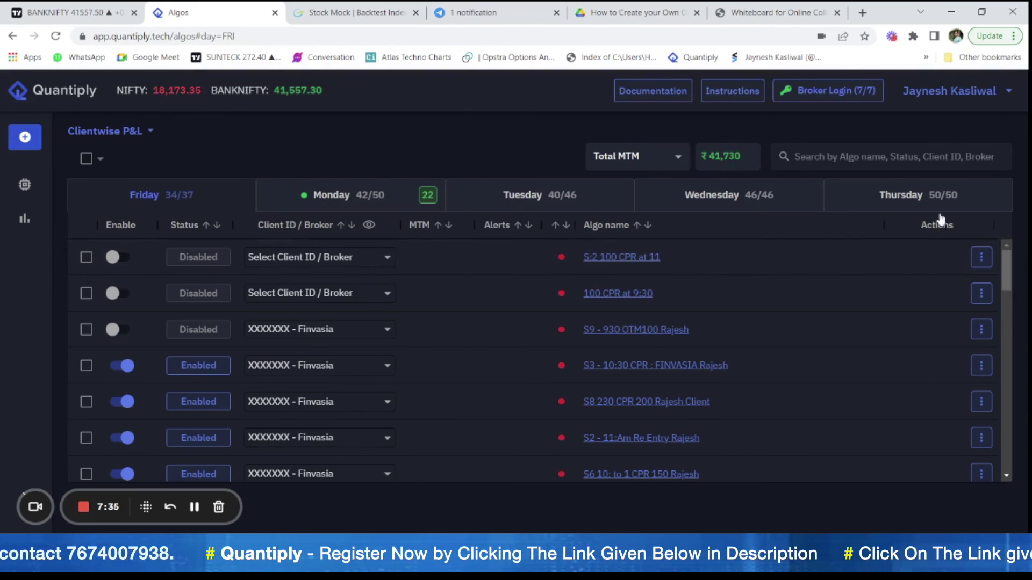
# - Show Monday's algos sorted by alerts and open the first S9 - 930 OTM100 algo that has an alert
pyautogui.click(442, 196)
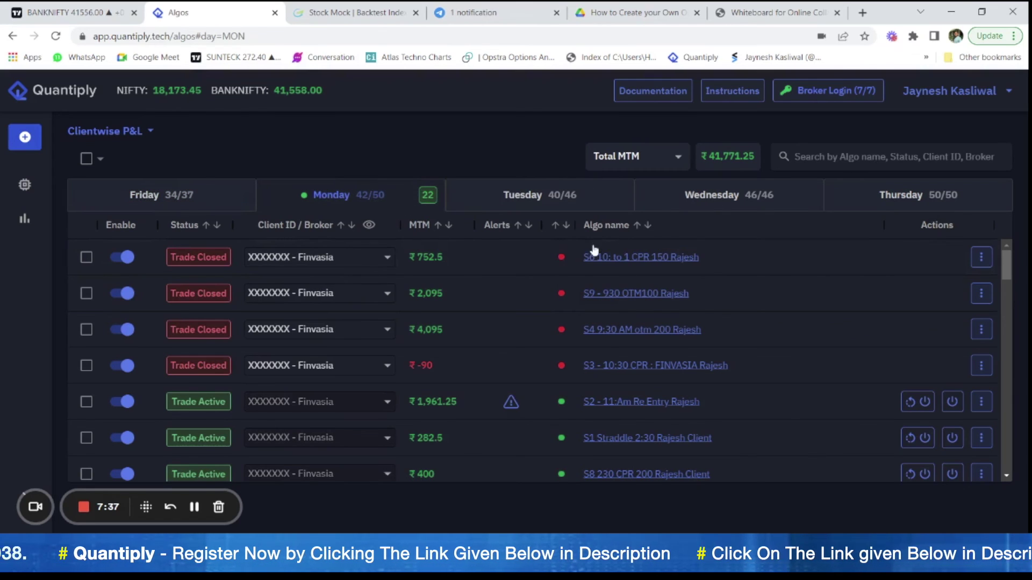
pyautogui.click(513, 227)
pyautogui.click(616, 269)
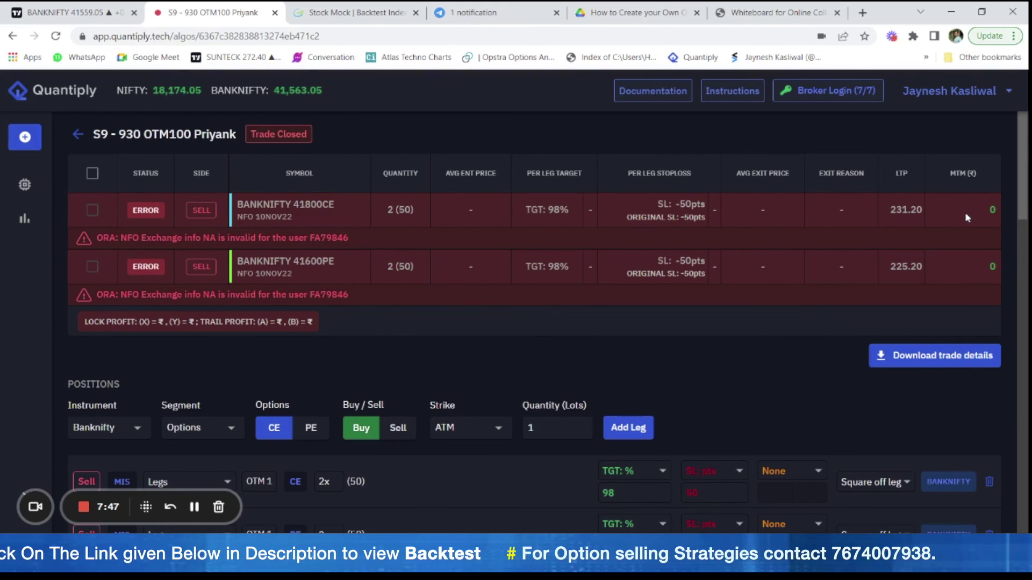
# - Examine the order error messages under the two sell legs and return to the algo list
pyautogui.scroll(-1, 293, 214)
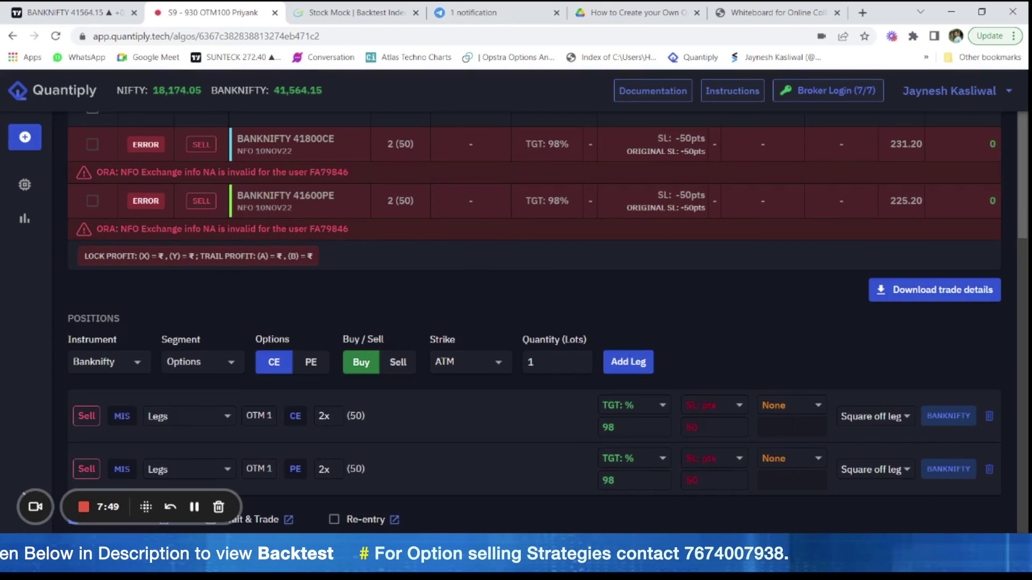
pyautogui.moveTo(352, 175); pyautogui.dragTo(95, 173)
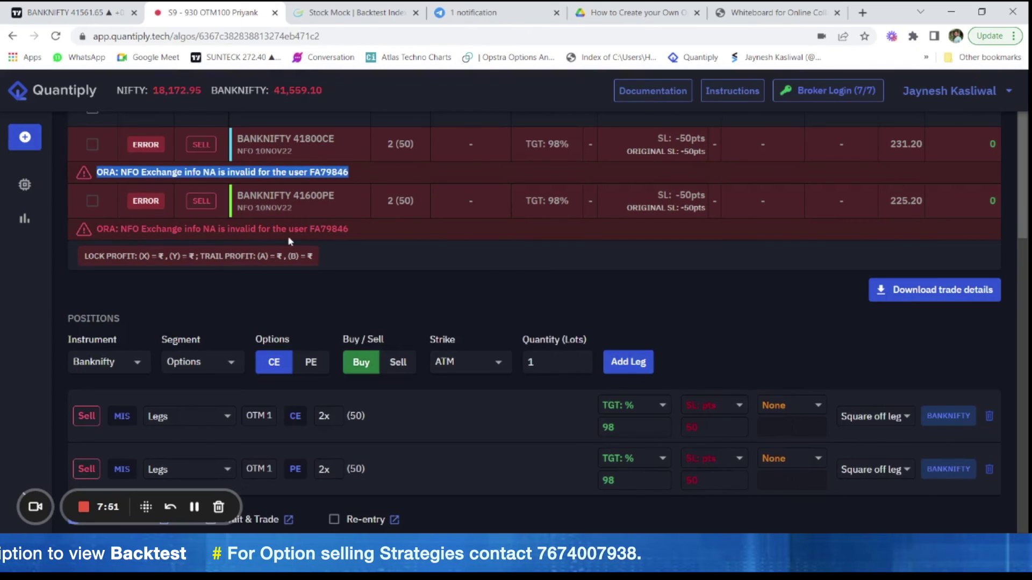
pyautogui.moveTo(356, 230); pyautogui.dragTo(105, 234)
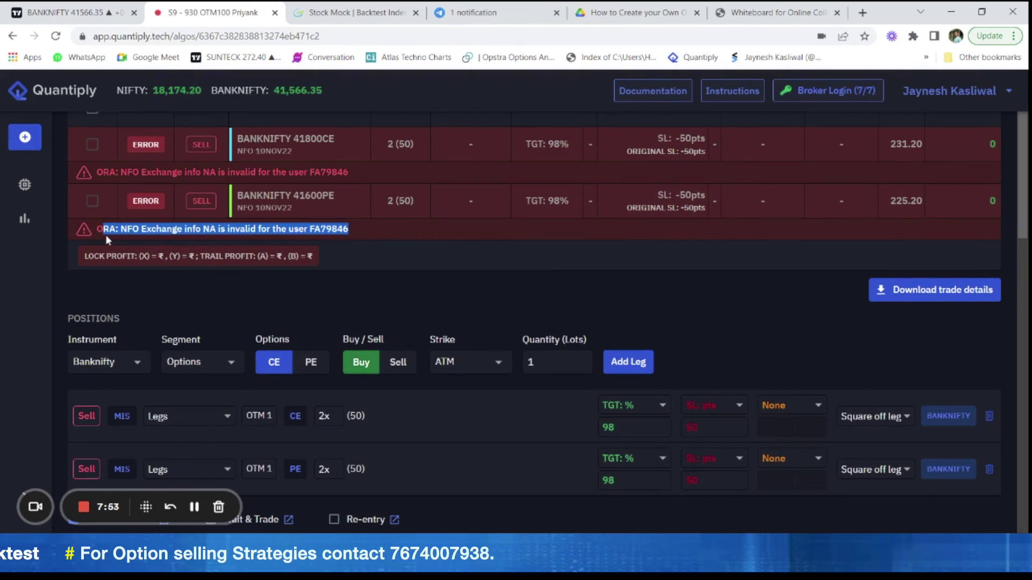
pyautogui.scroll(1, 505, 284)
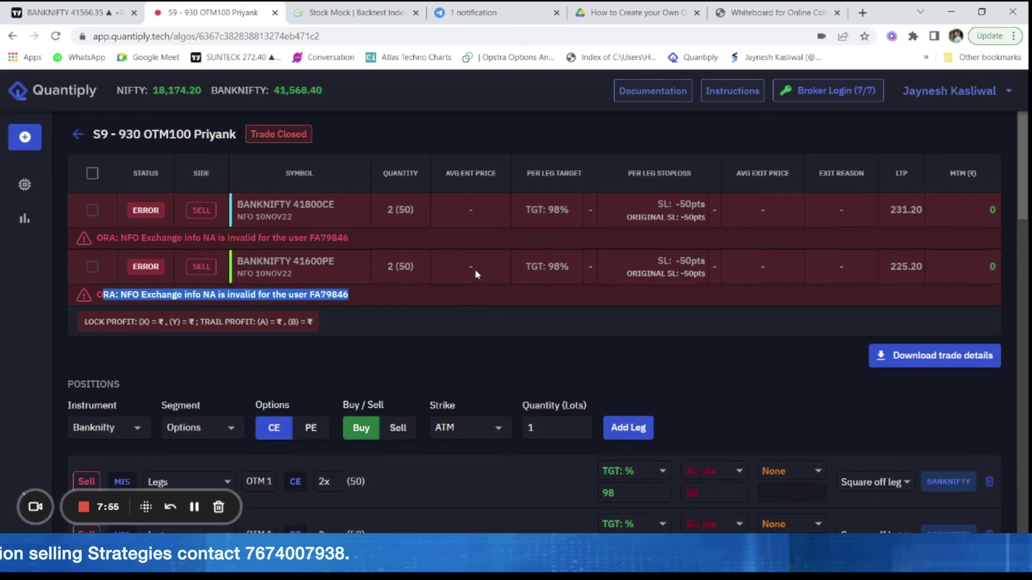
pyautogui.click(79, 134)
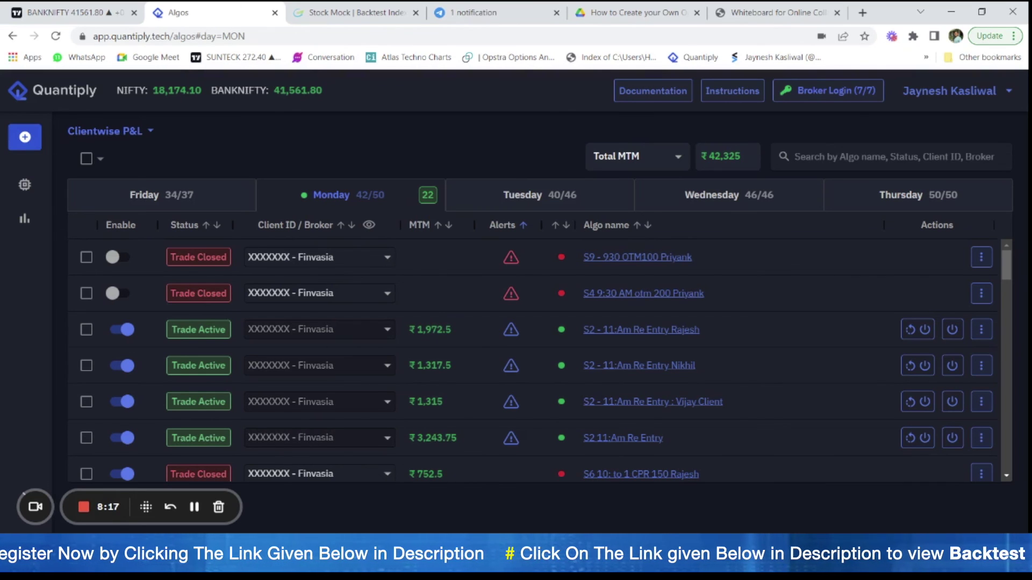
# - Switch to the Google Drive presentation and show the Option Selling + PMS Services slide
pyautogui.click(675, 7)
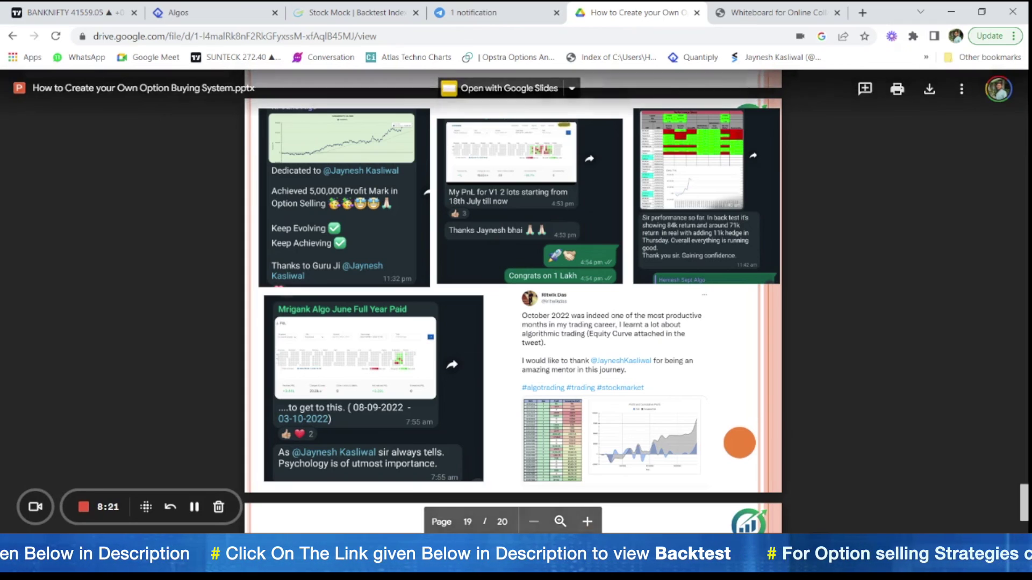
pyautogui.scroll(5, 513, 296)
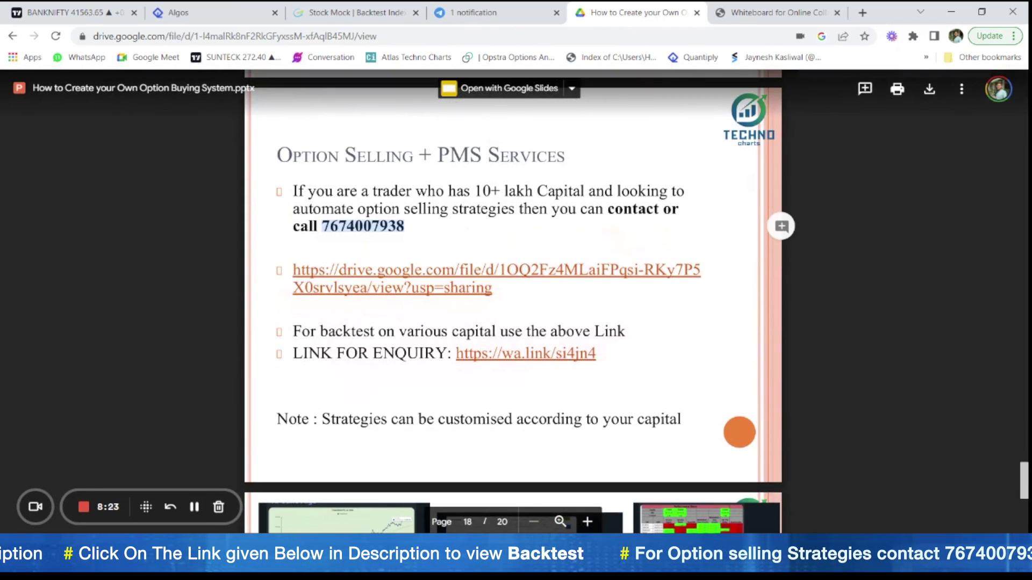